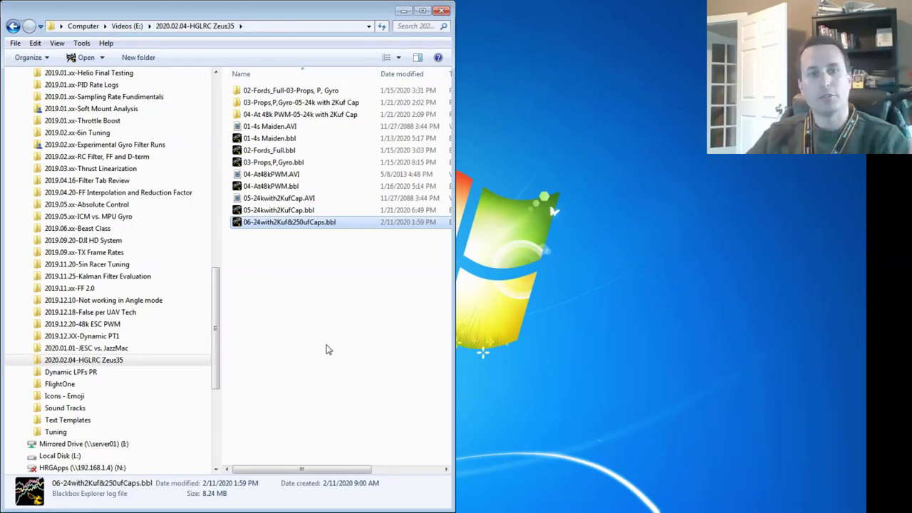
Step: Open the 06-24with2Kuf&250ufCaps.bbl log from the file list into Blackbox Explorer
{"action": "left_click", "coordinate": [297, 127]}
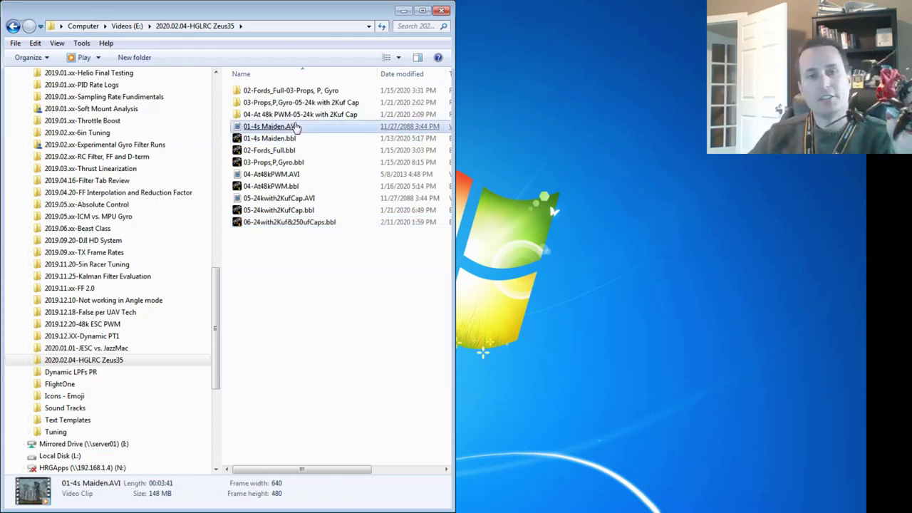
{"action": "left_click", "coordinate": [294, 224]}
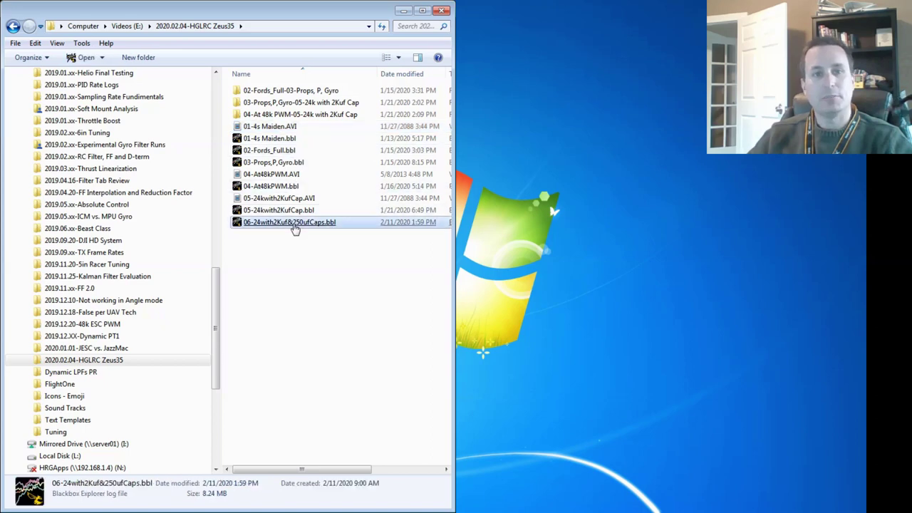
{"action": "left_click", "coordinate": [324, 151]}
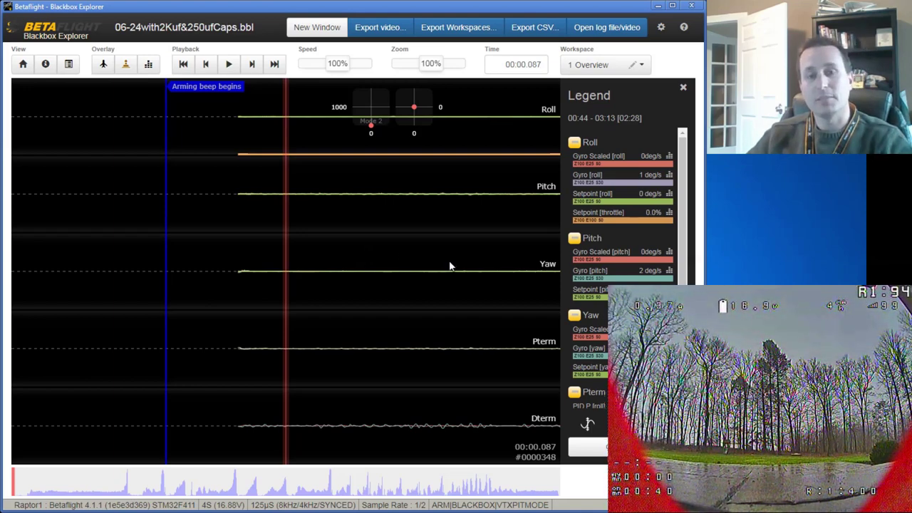
Step: Scrub past the arming beep to the noisy flight section around 26–31 seconds
{"action": "left_click_drag", "start_coordinate": [451, 264], "coordinate": [412, 279]}
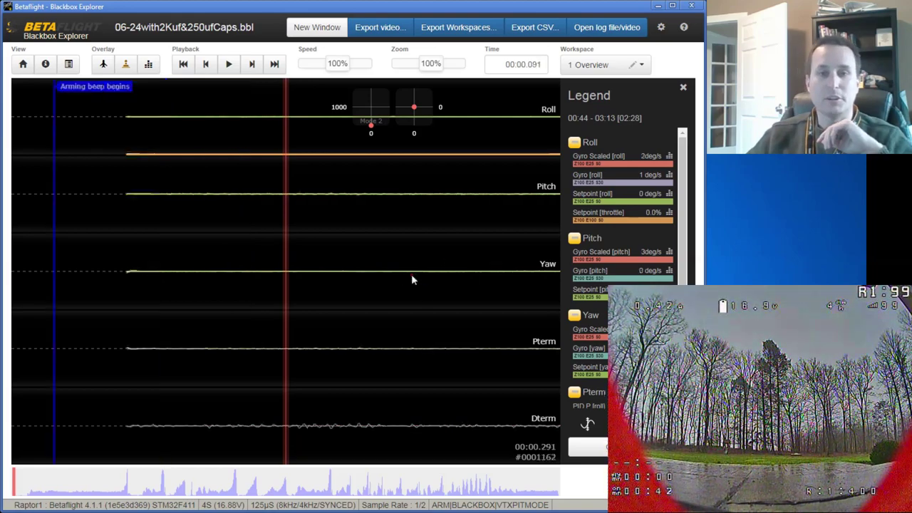
{"action": "scroll", "coordinate": [411, 280], "scroll_direction": "down", "scroll_amount": 5}
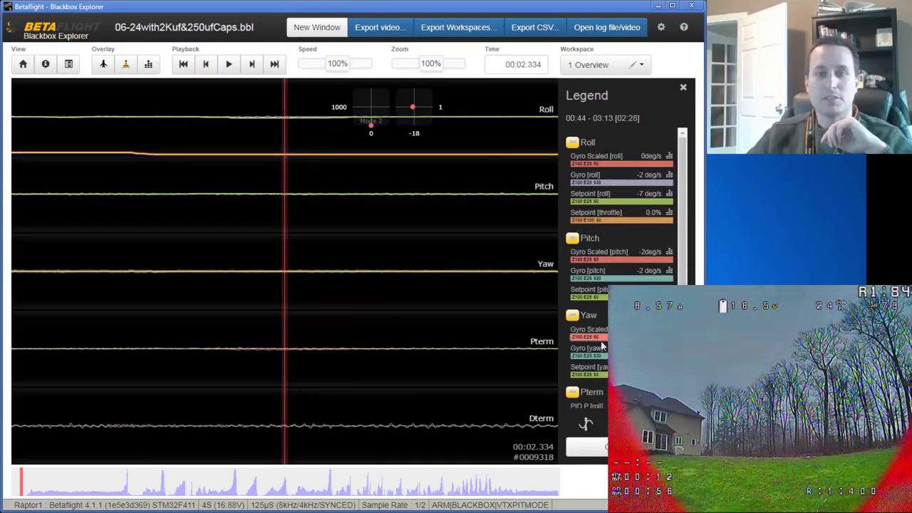
{"action": "scroll", "coordinate": [427, 267], "scroll_direction": "down", "scroll_amount": 5}
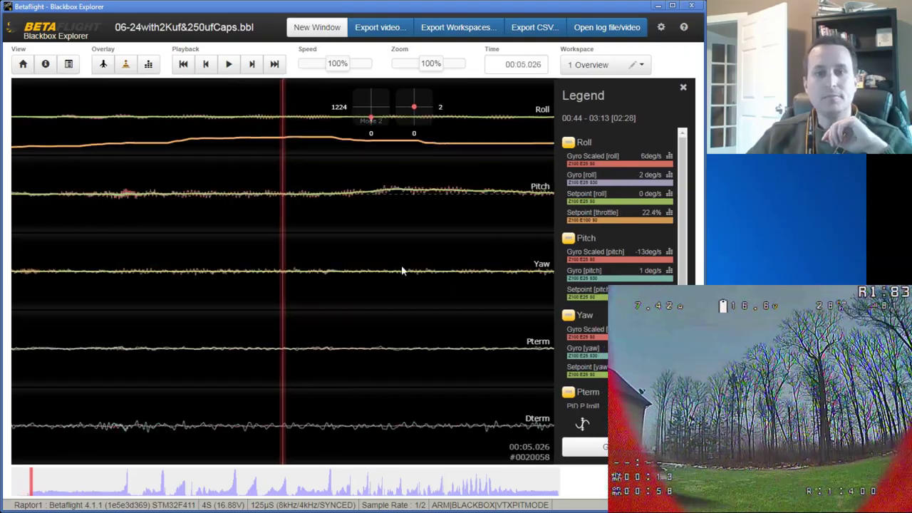
{"action": "scroll", "coordinate": [371, 248], "scroll_direction": "down", "scroll_amount": 7}
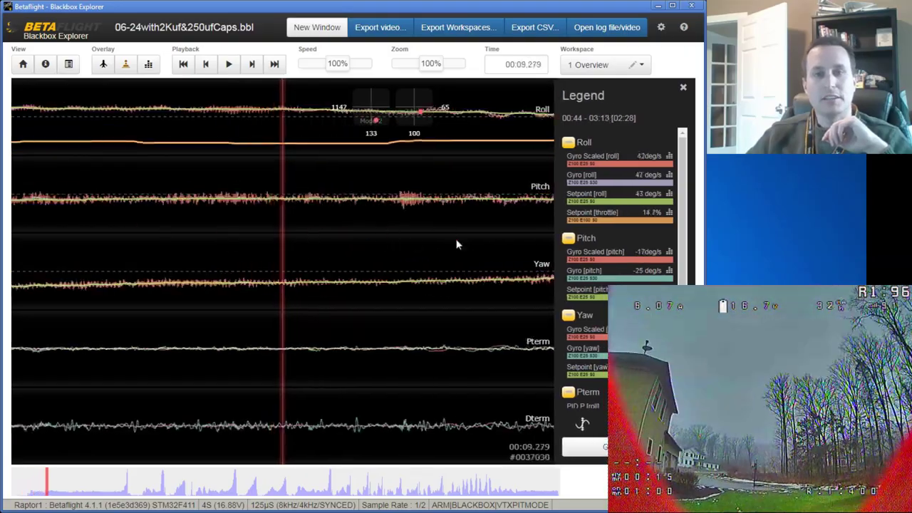
{"action": "scroll", "coordinate": [327, 240], "scroll_direction": "down", "scroll_amount": 6}
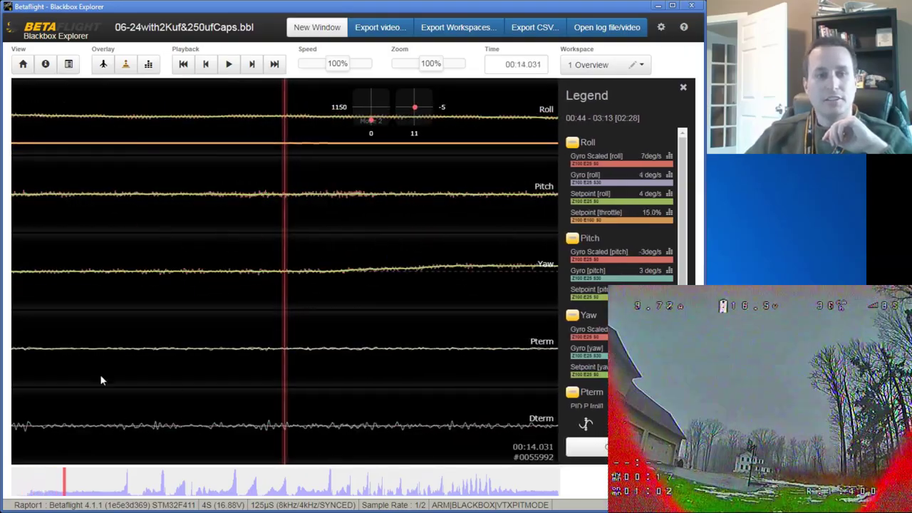
{"action": "left_click_drag", "start_coordinate": [64, 487], "coordinate": [122, 486]}
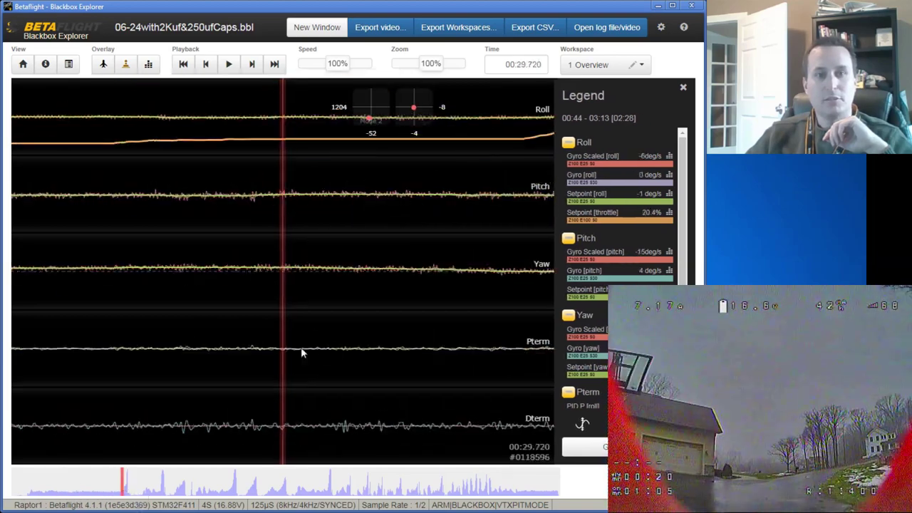
Step: Isolate the Pitch graph from the Legend around 00:31, near the spiky gyro trace
{"action": "scroll", "coordinate": [214, 324], "scroll_direction": "down", "scroll_amount": 2}
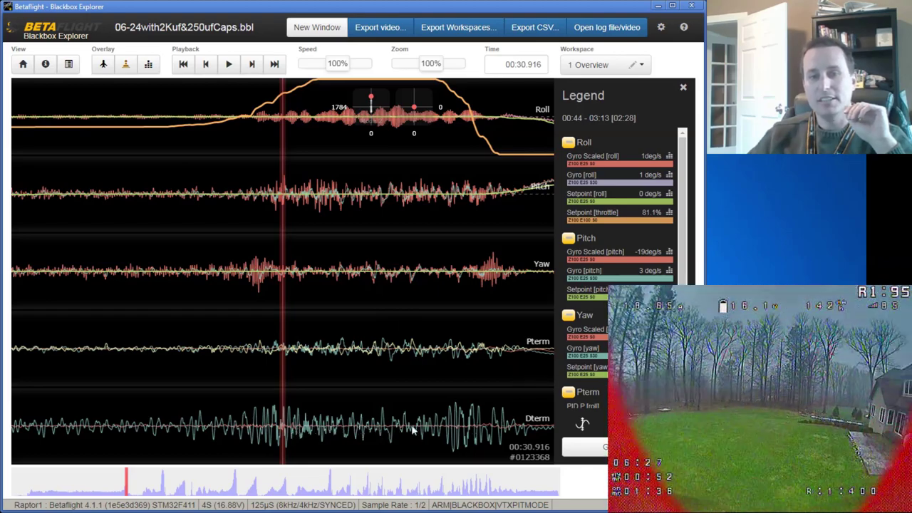
{"action": "scroll", "coordinate": [619, 271], "scroll_direction": "down", "scroll_amount": 3}
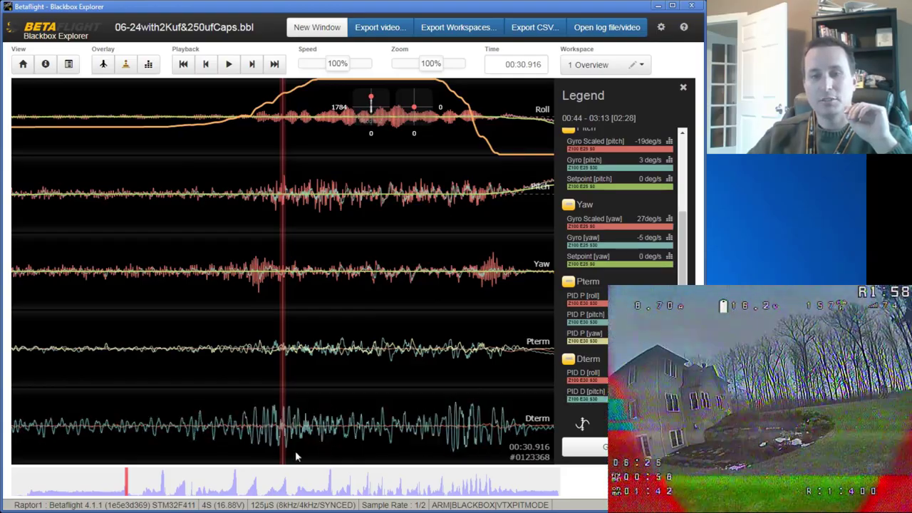
{"action": "left_click_drag", "start_coordinate": [267, 377], "coordinate": [334, 380]}
{"action": "scroll", "coordinate": [590, 201], "scroll_direction": "up", "scroll_amount": 3}
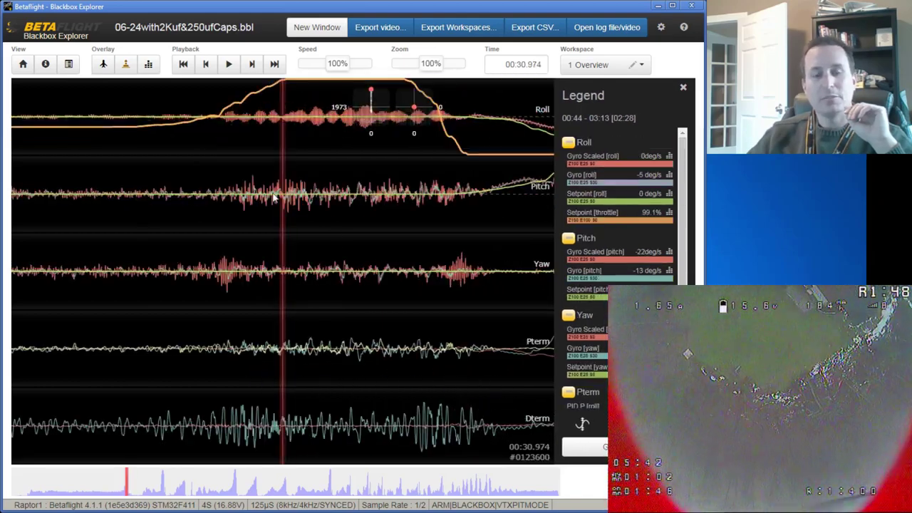
{"action": "left_click", "coordinate": [570, 238]}
{"action": "left_click_drag", "start_coordinate": [427, 274], "coordinate": [518, 271]}
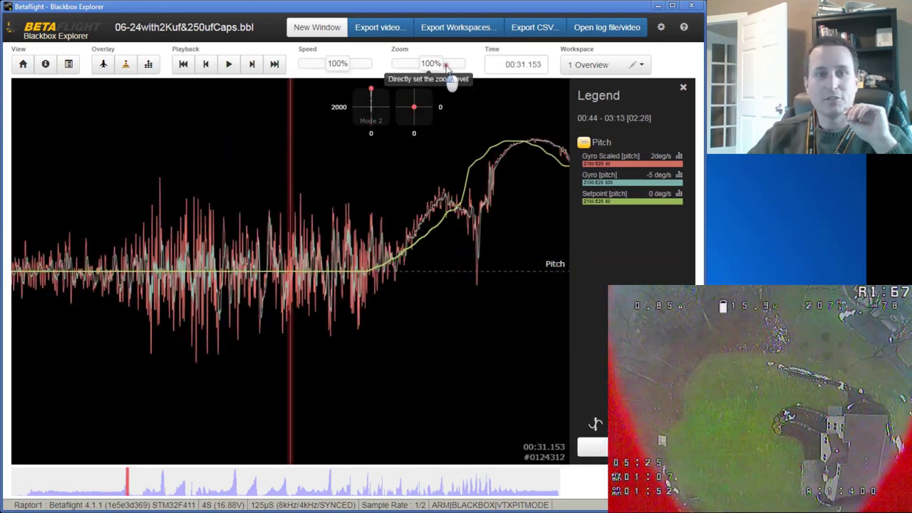
Step: Magnify the pitch graph to 720% and nudge the trace slightly forward
{"action": "left_click", "coordinate": [447, 65]}
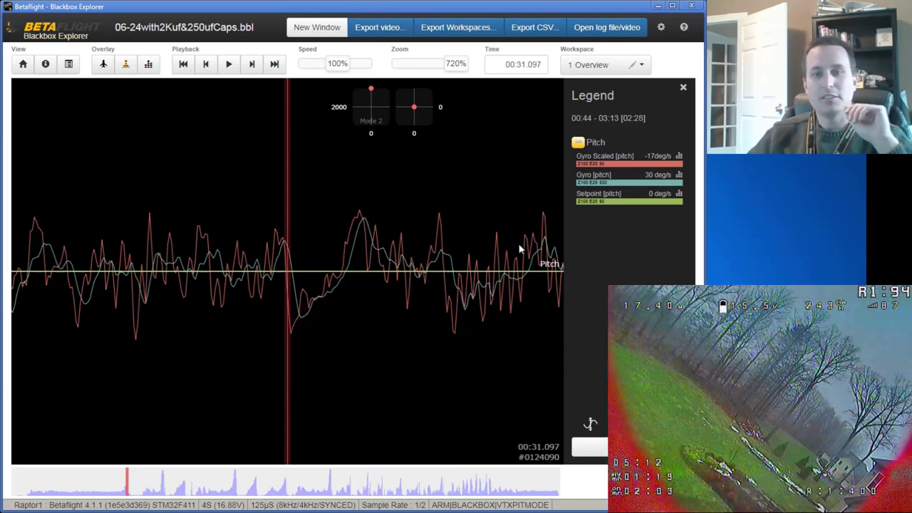
{"action": "left_click_drag", "start_coordinate": [519, 250], "coordinate": [458, 247]}
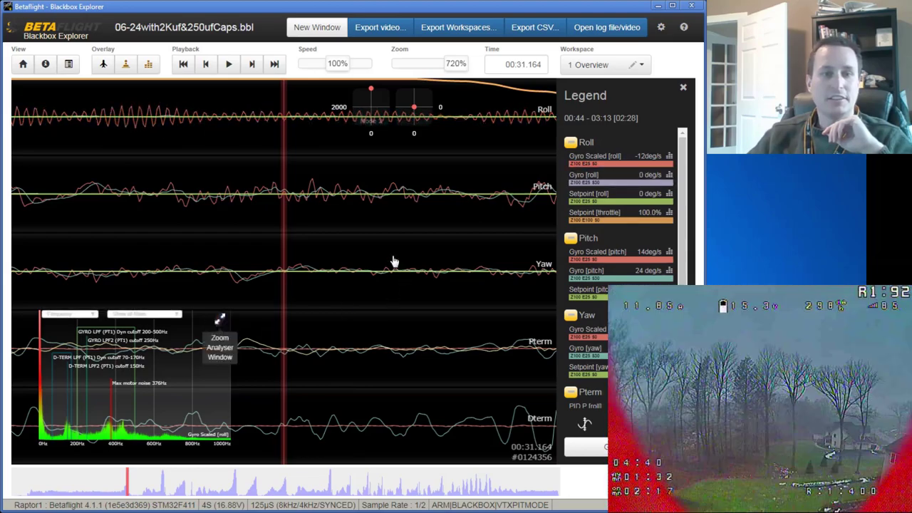
Step: Enlarge the spectrum analyser window to fill the graph area
{"action": "left_click", "coordinate": [220, 318]}
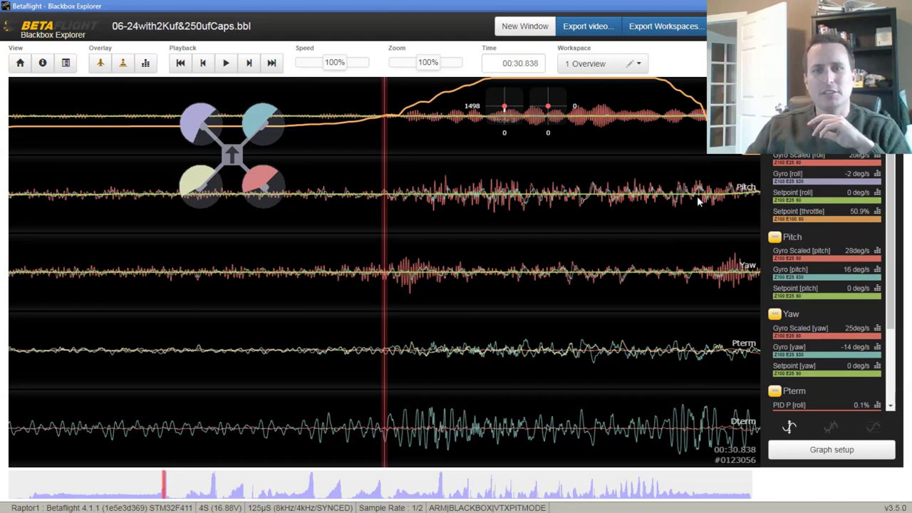
Step: Move the graphs forward past 32.7 seconds, then seek to around 1:28
{"action": "left_click_drag", "start_coordinate": [693, 212], "coordinate": [503, 93]}
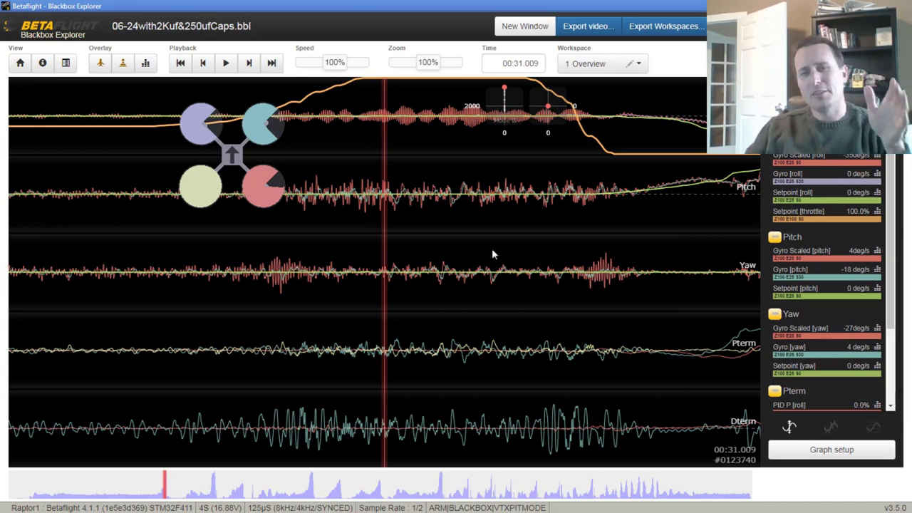
{"action": "left_click_drag", "start_coordinate": [546, 266], "coordinate": [493, 266]}
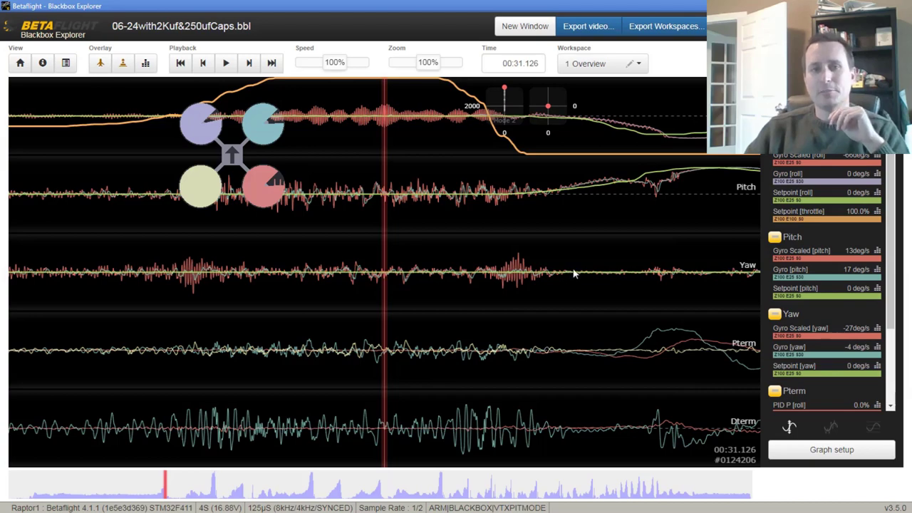
{"action": "left_click_drag", "start_coordinate": [585, 254], "coordinate": [348, 402]}
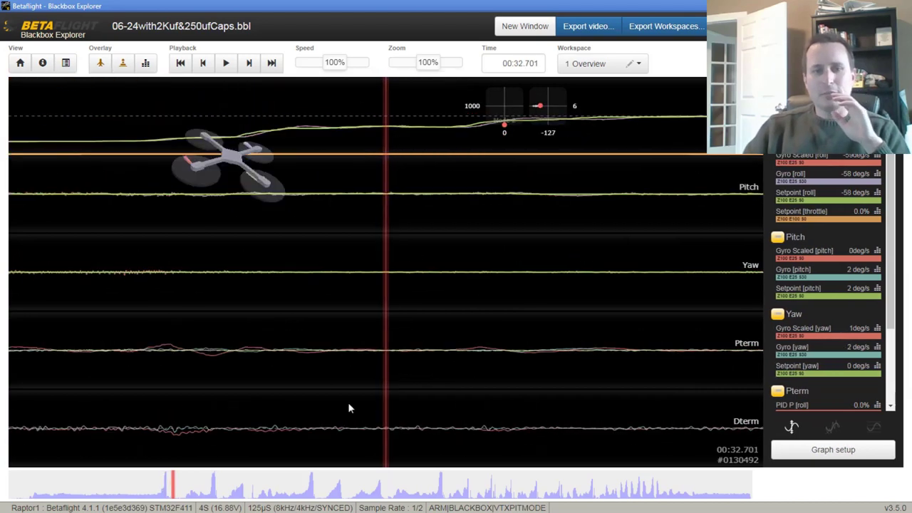
{"action": "left_click", "coordinate": [483, 492]}
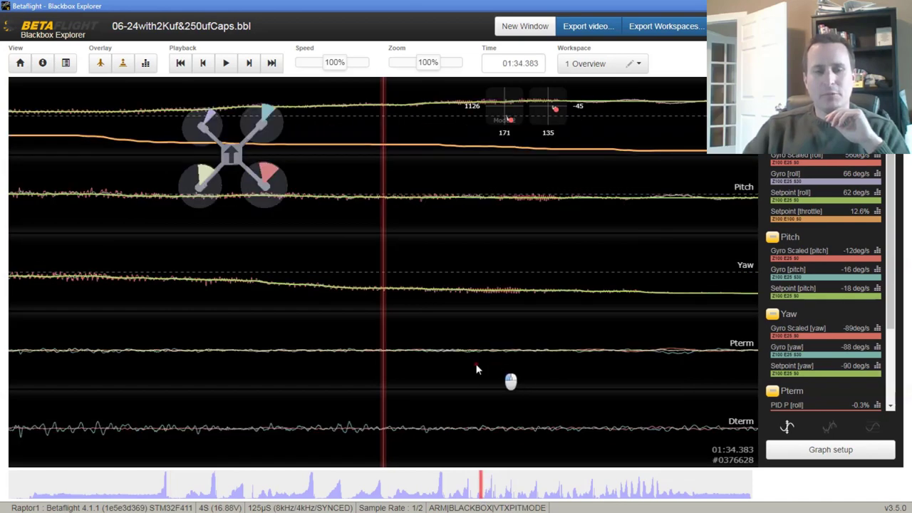
{"action": "left_click", "coordinate": [450, 492]}
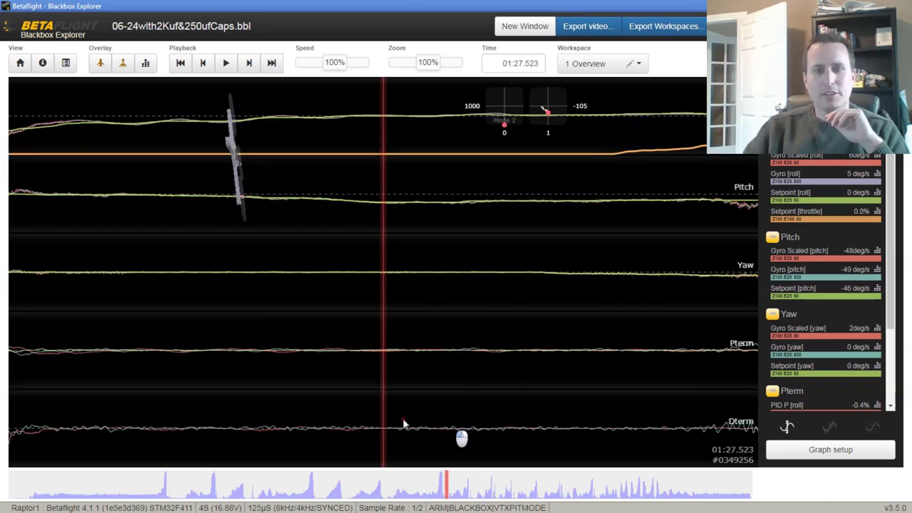
Step: Wheel to the flip at 01:32.3 and bring up Graph setup
{"action": "scroll", "coordinate": [519, 390], "scroll_direction": "down", "scroll_amount": 10}
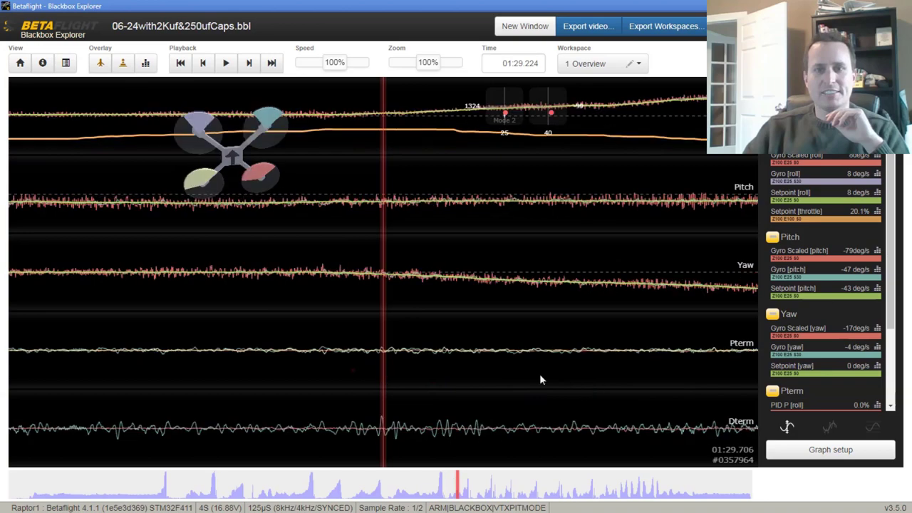
{"action": "scroll", "coordinate": [490, 382], "scroll_direction": "down", "scroll_amount": 5}
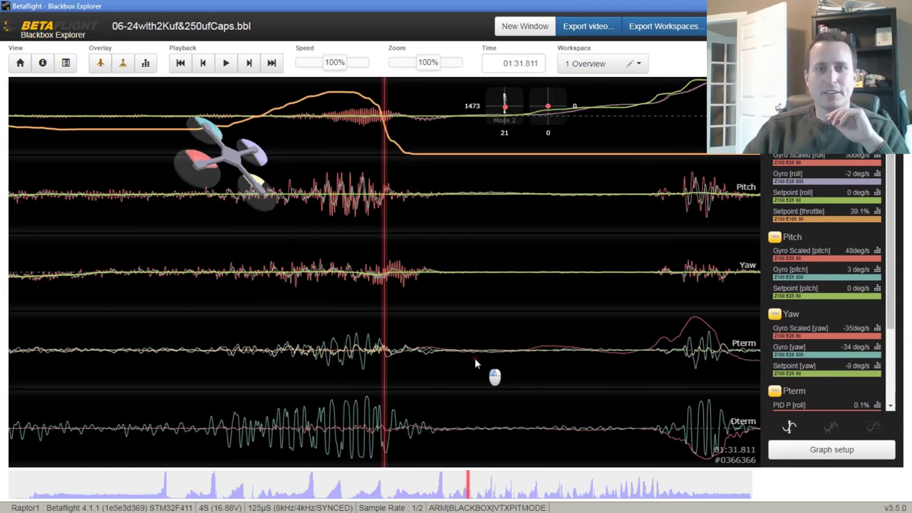
{"action": "scroll", "coordinate": [518, 339], "scroll_direction": "down", "scroll_amount": 3}
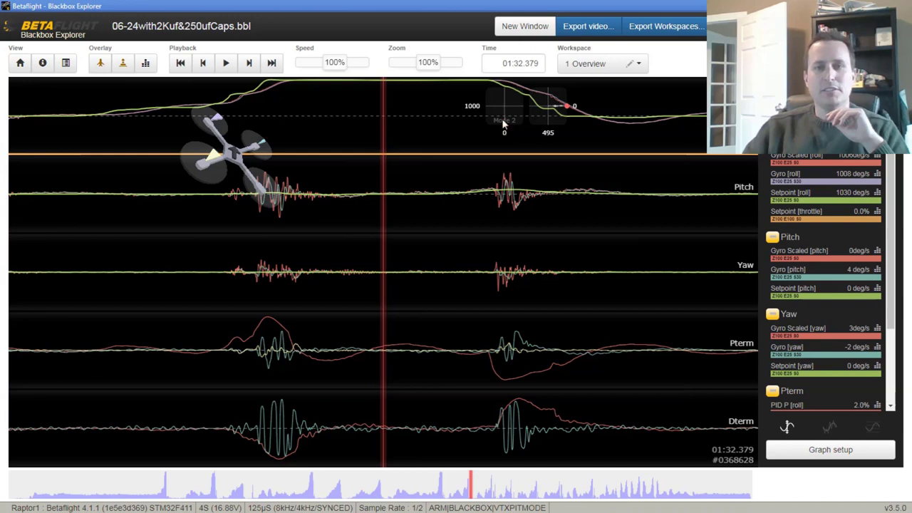
{"action": "scroll", "coordinate": [421, 232], "scroll_direction": "up", "scroll_amount": 2}
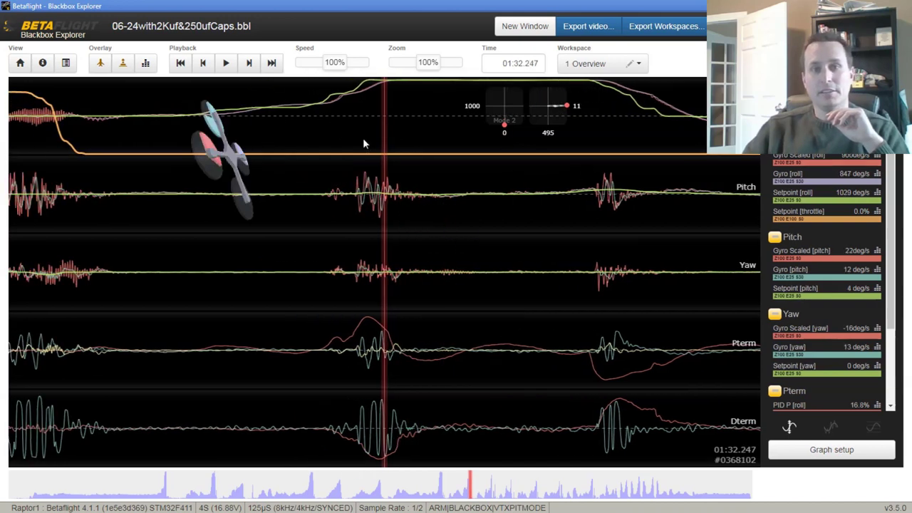
{"action": "scroll", "coordinate": [467, 207], "scroll_direction": "up", "scroll_amount": 2}
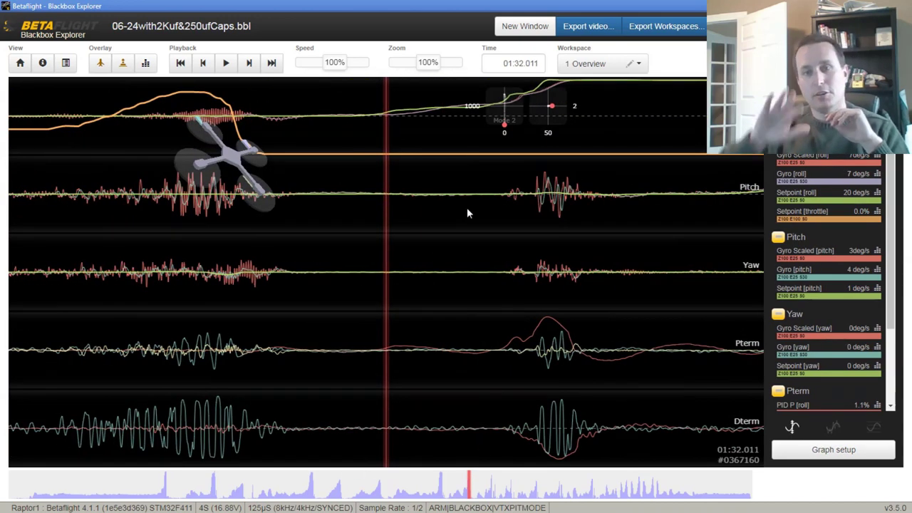
{"action": "scroll", "coordinate": [498, 214], "scroll_direction": "down", "scroll_amount": 3}
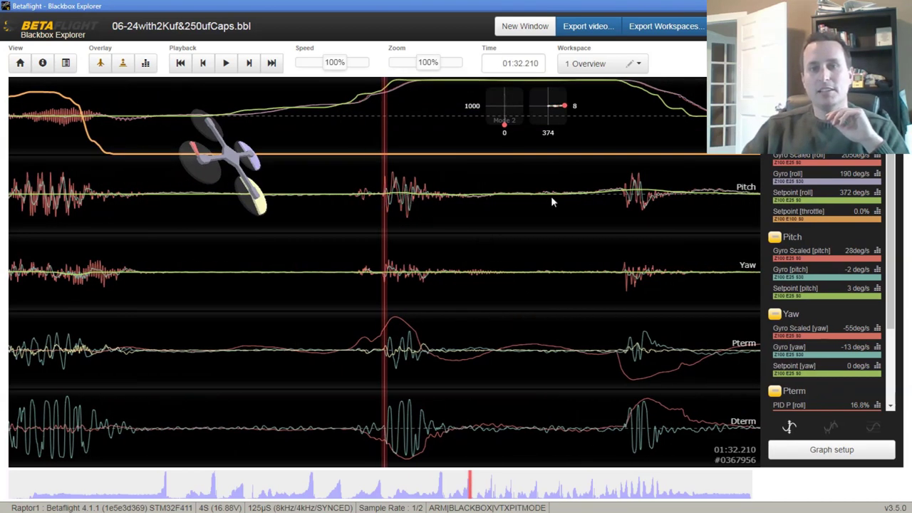
{"action": "scroll", "coordinate": [637, 239], "scroll_direction": "down", "scroll_amount": 2}
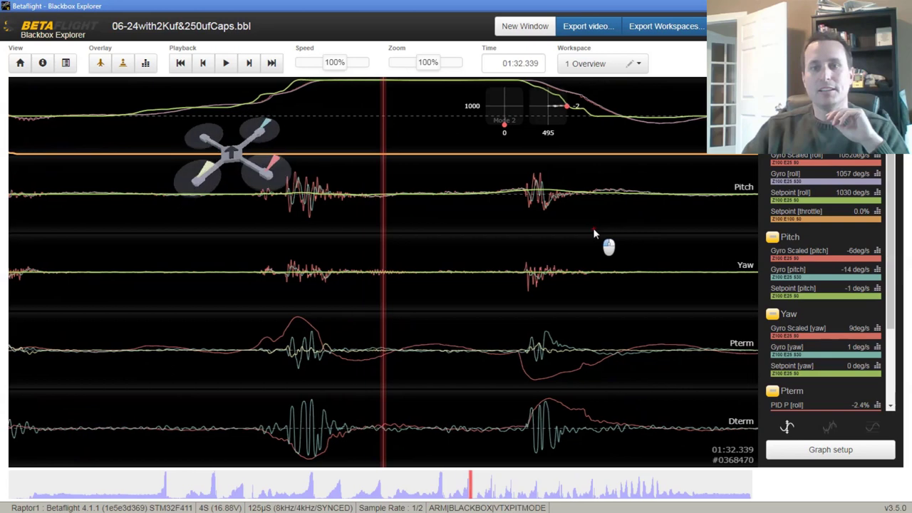
{"action": "left_click", "coordinate": [827, 449]}
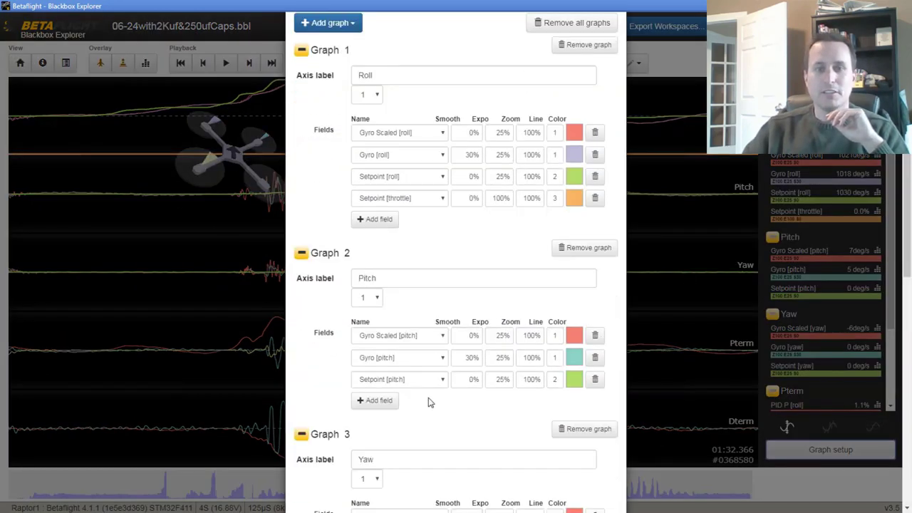
Step: Add an Amperage field to Graph 2 (Pitch) and save the graph setup
{"action": "left_click", "coordinate": [392, 405]}
{"action": "scroll", "coordinate": [487, 342], "scroll_direction": "down", "scroll_amount": 1}
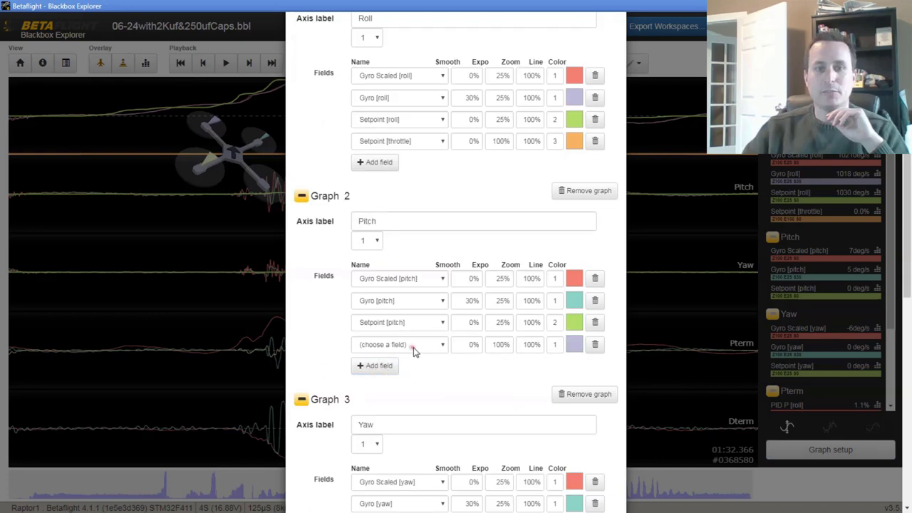
{"action": "left_click", "coordinate": [413, 345]}
{"action": "left_click_drag", "start_coordinate": [444, 205], "coordinate": [403, 243]}
{"action": "left_click", "coordinate": [377, 218]}
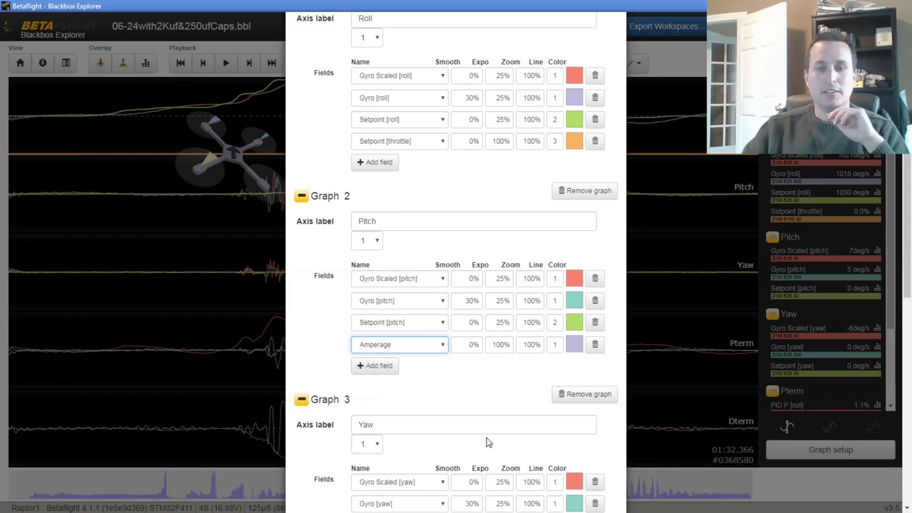
{"action": "scroll", "coordinate": [488, 442], "scroll_direction": "down", "scroll_amount": 6}
{"action": "left_click", "coordinate": [573, 476]}
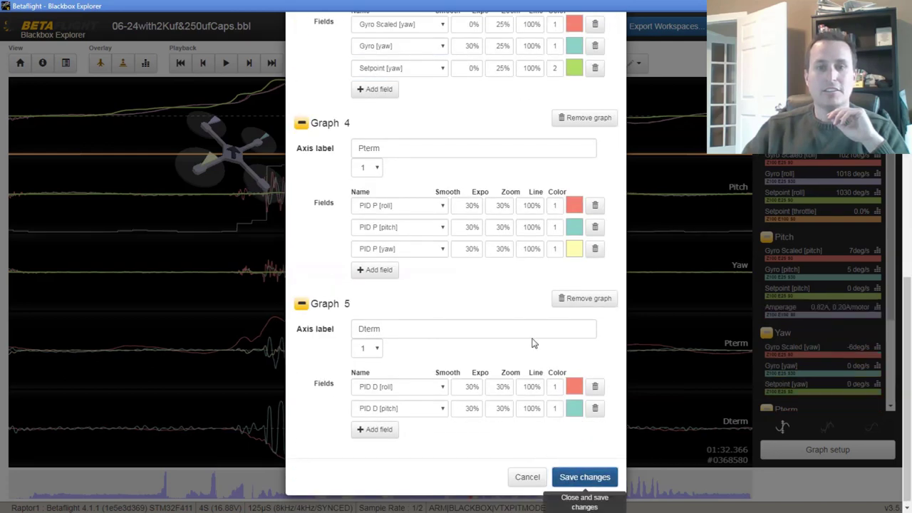
Step: Scrub from about 01:32 to 01:37.179, comparing pitch gyro spikes with amperage (21.27A)
{"action": "scroll", "coordinate": [345, 239], "scroll_direction": "up", "scroll_amount": 5}
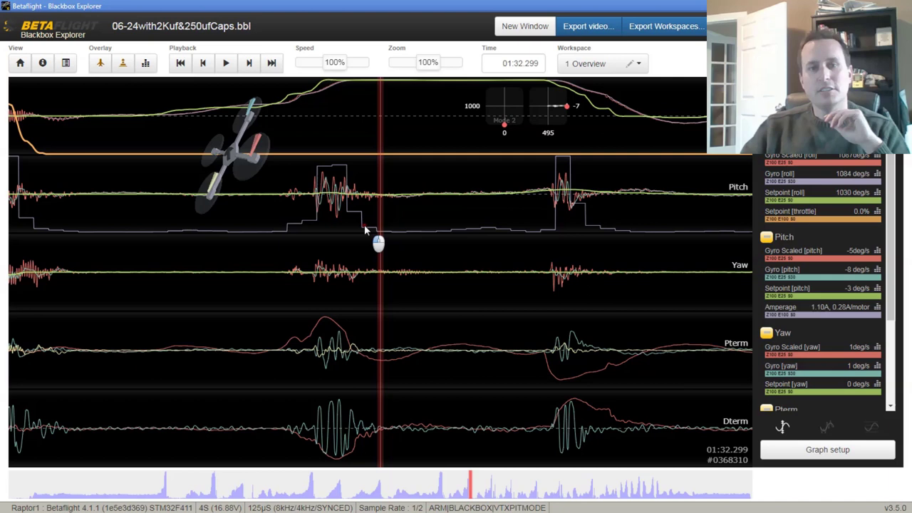
{"action": "scroll", "coordinate": [319, 196], "scroll_direction": "up", "scroll_amount": 3}
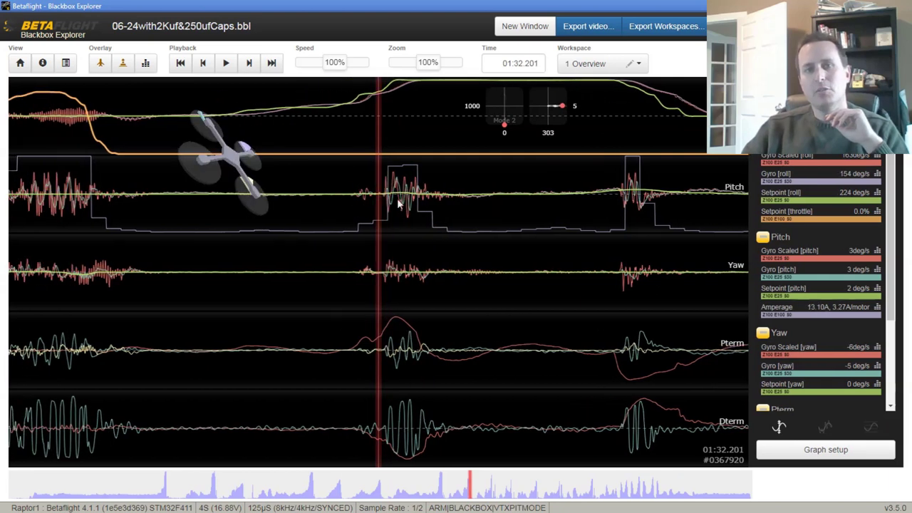
{"action": "scroll", "coordinate": [412, 196], "scroll_direction": "down", "scroll_amount": 1}
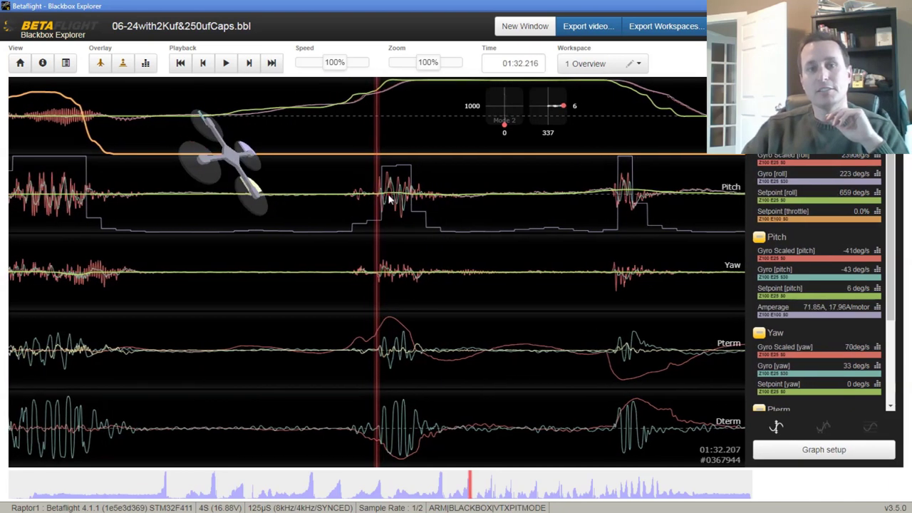
{"action": "scroll", "coordinate": [392, 198], "scroll_direction": "up", "scroll_amount": 1}
{"action": "scroll", "coordinate": [428, 206], "scroll_direction": "down", "scroll_amount": 12}
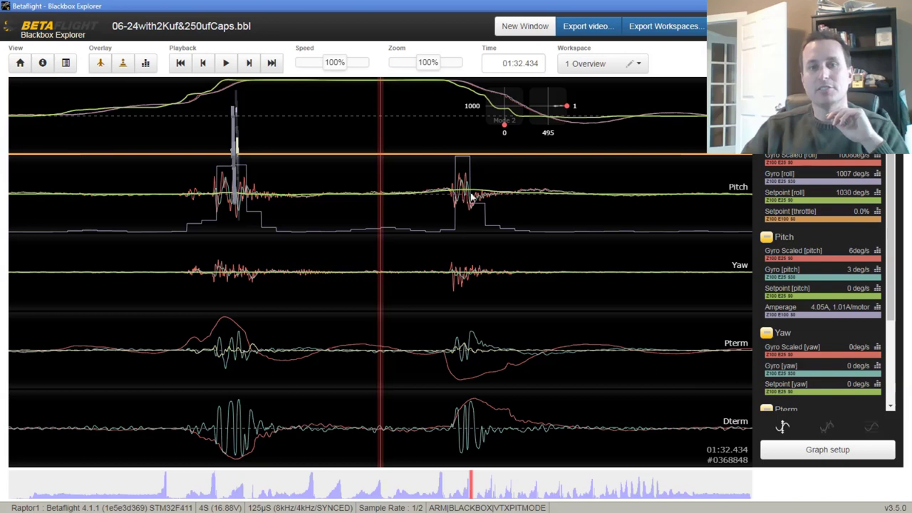
{"action": "scroll", "coordinate": [481, 208], "scroll_direction": "up", "scroll_amount": 2}
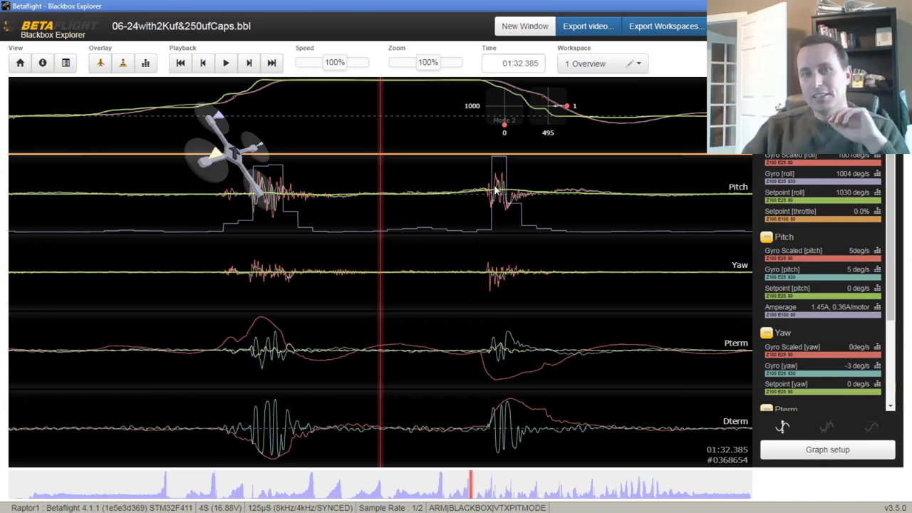
{"action": "scroll", "coordinate": [489, 210], "scroll_direction": "down", "scroll_amount": 7}
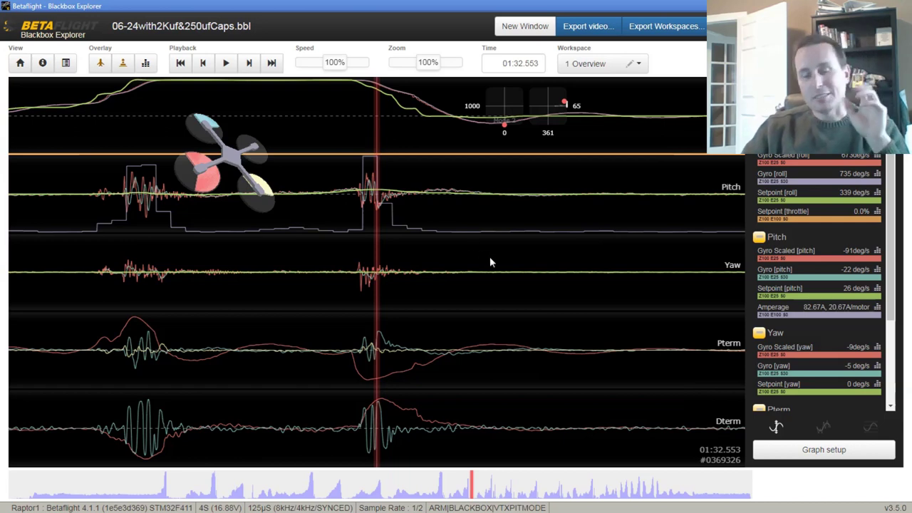
{"action": "left_click_drag", "start_coordinate": [500, 264], "coordinate": [242, 283]}
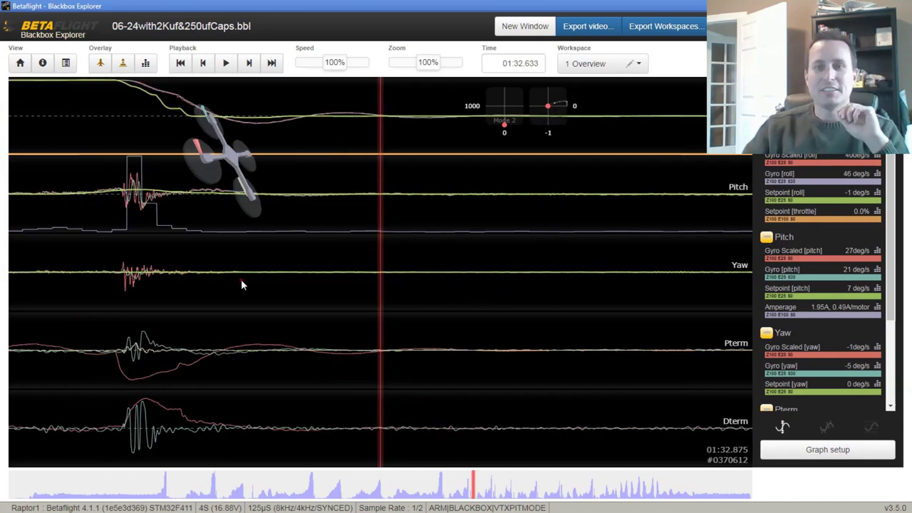
{"action": "scroll", "coordinate": [310, 281], "scroll_direction": "down", "scroll_amount": 5}
{"action": "scroll", "coordinate": [401, 282], "scroll_direction": "down", "scroll_amount": 10}
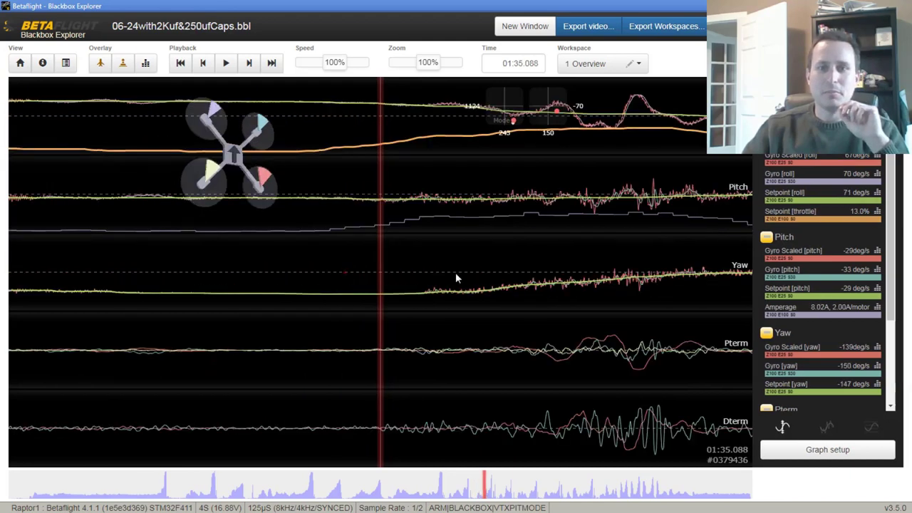
{"action": "scroll", "coordinate": [427, 279], "scroll_direction": "down", "scroll_amount": 3}
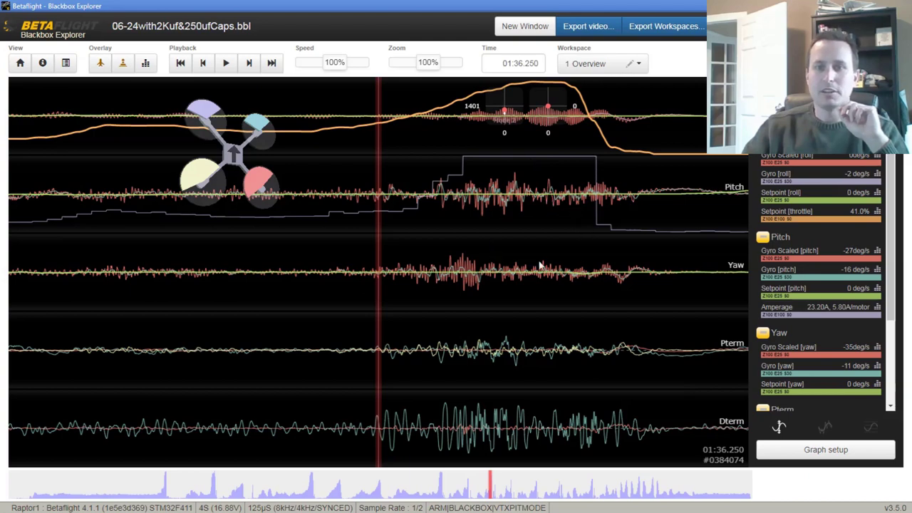
{"action": "scroll", "coordinate": [399, 289], "scroll_direction": "down", "scroll_amount": 5}
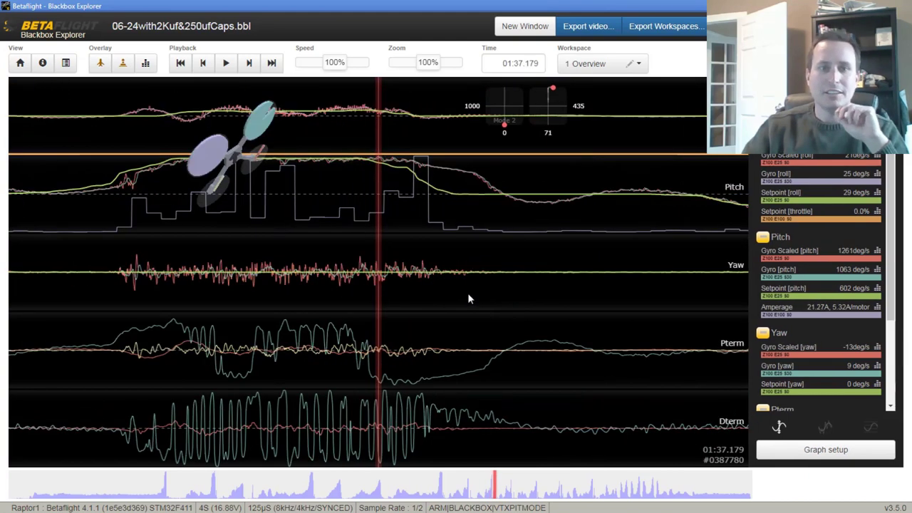
Step: Scrub to about 01:40.7 and show only the enlarged Pitch graph
{"action": "scroll", "coordinate": [456, 293], "scroll_direction": "down", "scroll_amount": 9}
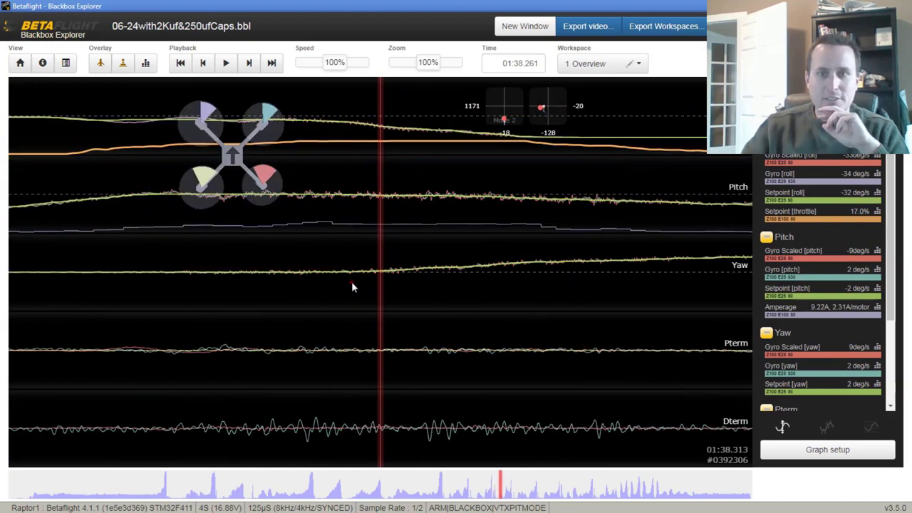
{"action": "scroll", "coordinate": [385, 292], "scroll_direction": "down", "scroll_amount": 8}
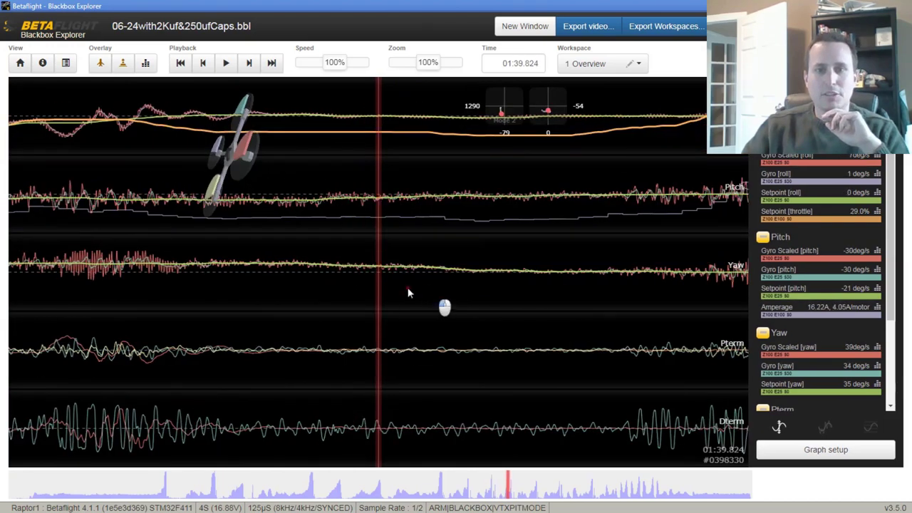
{"action": "scroll", "coordinate": [456, 288], "scroll_direction": "down", "scroll_amount": 2}
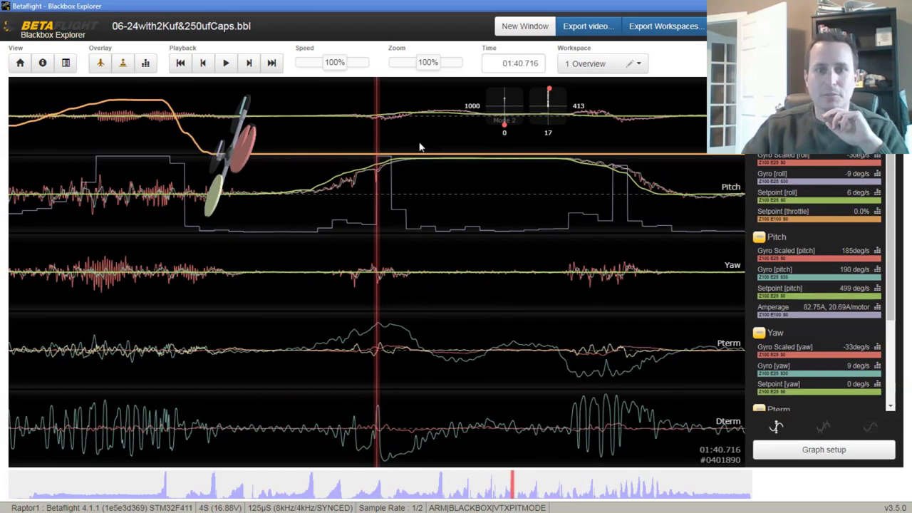
{"action": "scroll", "coordinate": [399, 63], "scroll_direction": "up", "scroll_amount": 5}
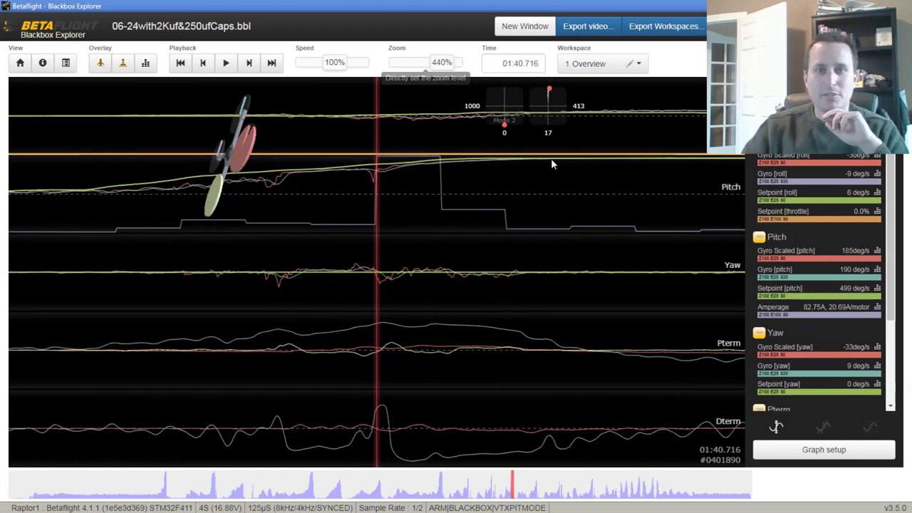
{"action": "left_click", "coordinate": [766, 239]}
Step: Step frame by frame to 01:40.713, where Amperage reads 8.52A against a 464 deg/s setpoint
{"action": "scroll", "coordinate": [432, 246], "scroll_direction": "up", "scroll_amount": 1}
{"action": "scroll", "coordinate": [534, 249], "scroll_direction": "up", "scroll_amount": 2}
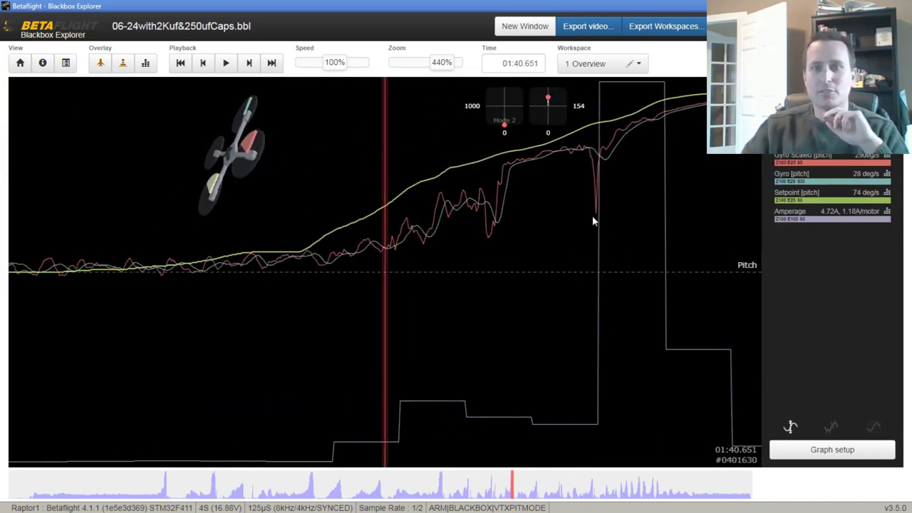
{"action": "scroll", "coordinate": [602, 206], "scroll_direction": "down", "scroll_amount": 2}
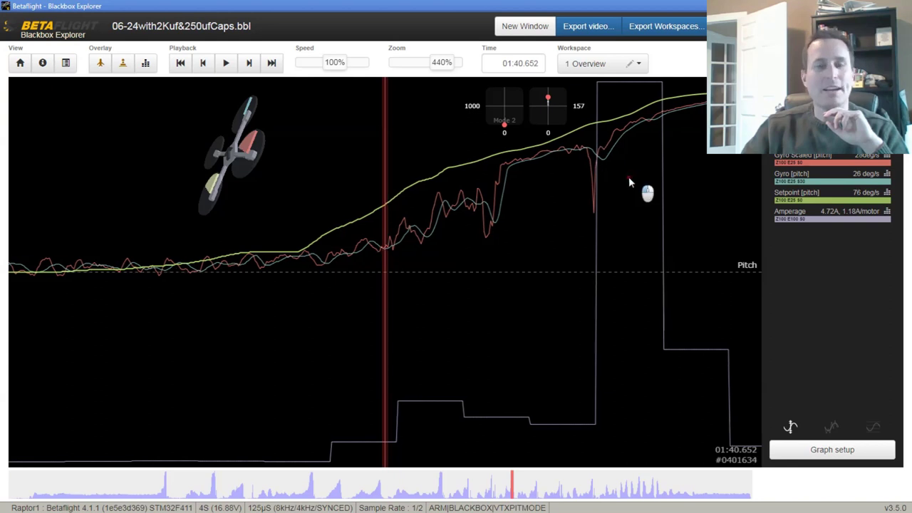
{"action": "scroll", "coordinate": [563, 210], "scroll_direction": "down", "scroll_amount": 5}
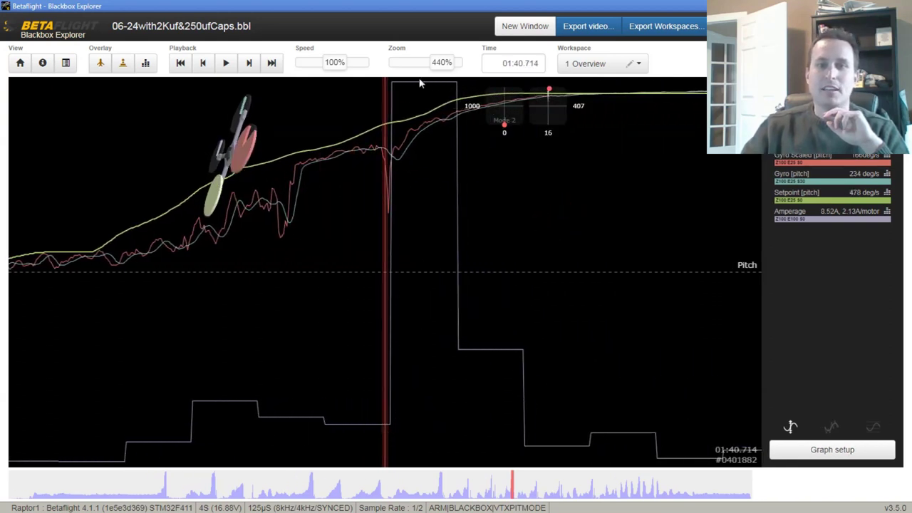
{"action": "scroll", "coordinate": [429, 338], "scroll_direction": "up", "scroll_amount": 2}
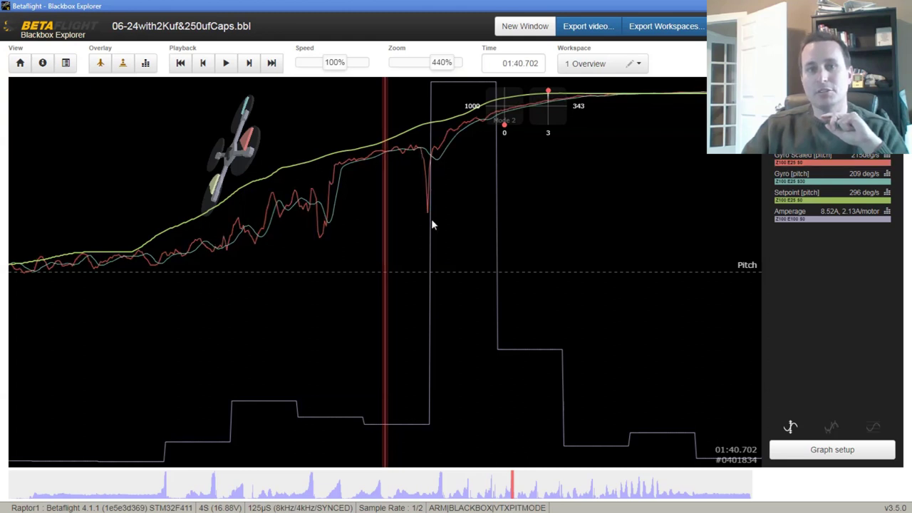
{"action": "scroll", "coordinate": [484, 218], "scroll_direction": "down", "scroll_amount": 2}
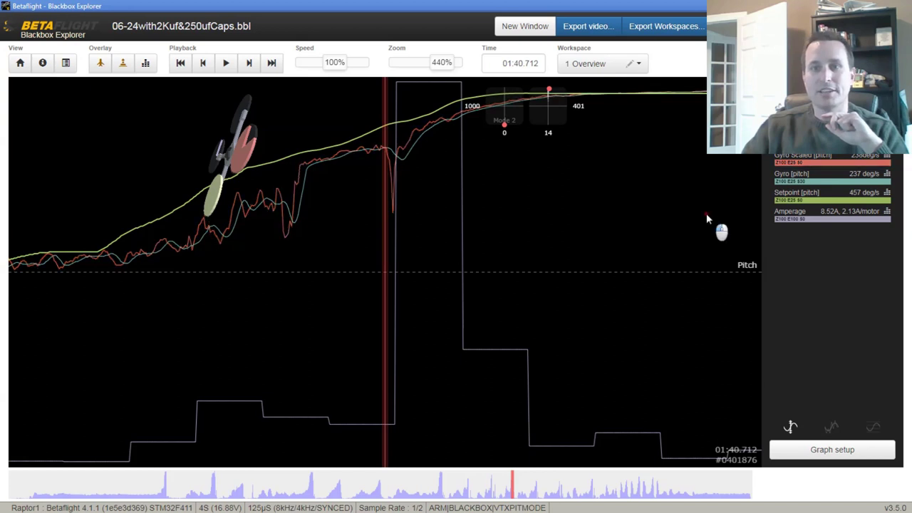
{"action": "scroll", "coordinate": [705, 213], "scroll_direction": "down", "scroll_amount": 1}
{"action": "scroll", "coordinate": [703, 218], "scroll_direction": "down", "scroll_amount": 1}
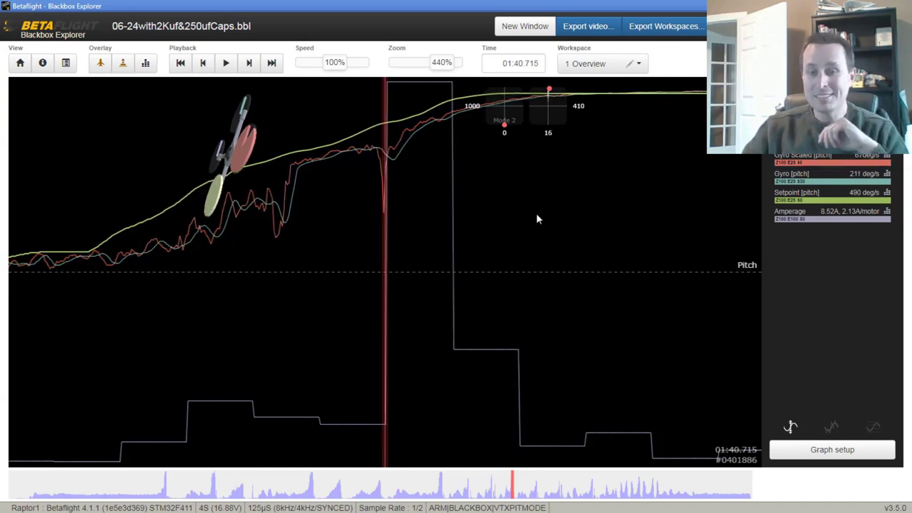
{"action": "scroll", "coordinate": [522, 217], "scroll_direction": "down", "scroll_amount": 1}
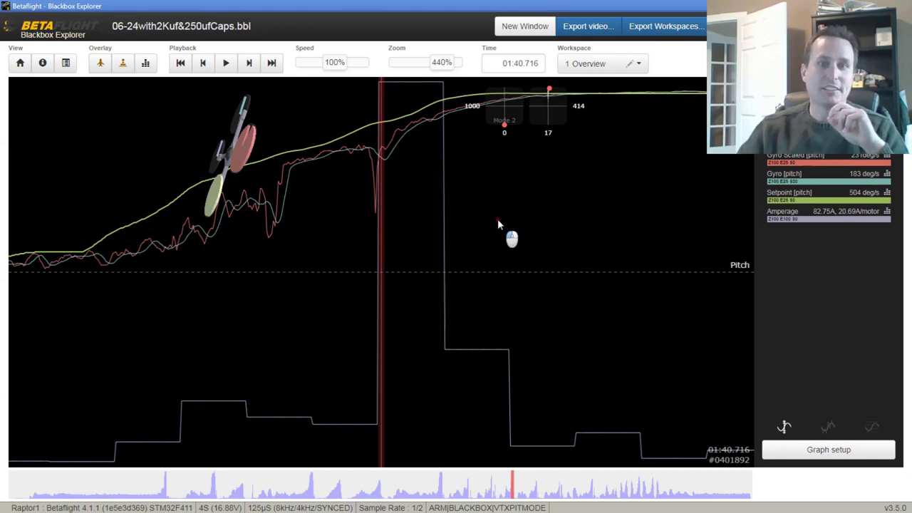
{"action": "scroll", "coordinate": [498, 223], "scroll_direction": "up", "scroll_amount": 3}
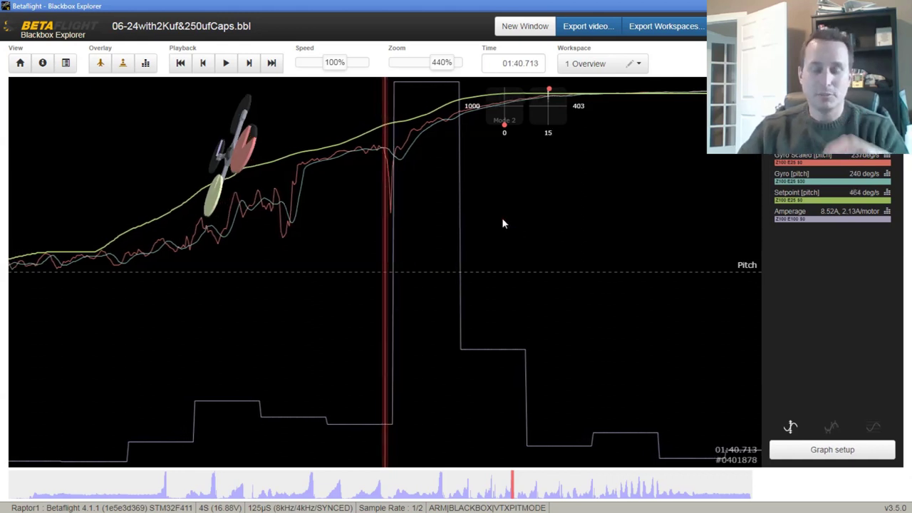
{"action": "scroll", "coordinate": [503, 223], "scroll_direction": "up", "scroll_amount": 1}
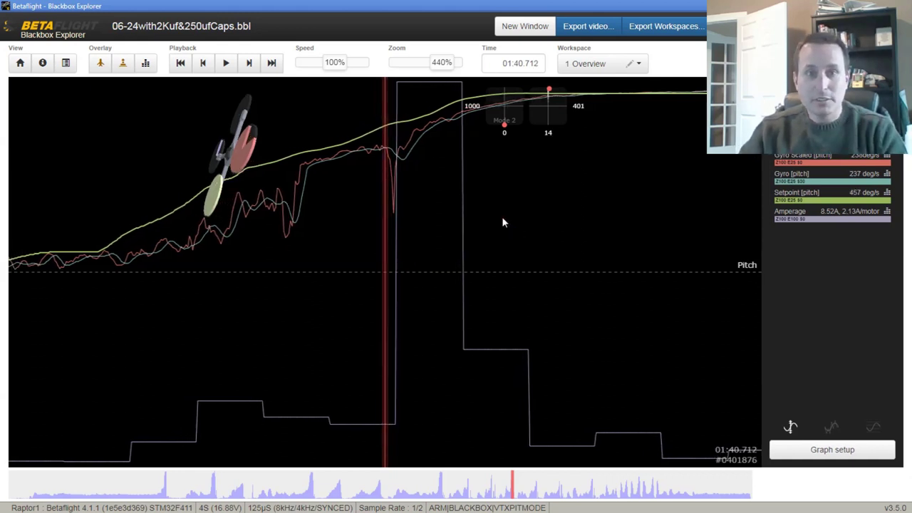
{"action": "scroll", "coordinate": [503, 223], "scroll_direction": "down", "scroll_amount": 1}
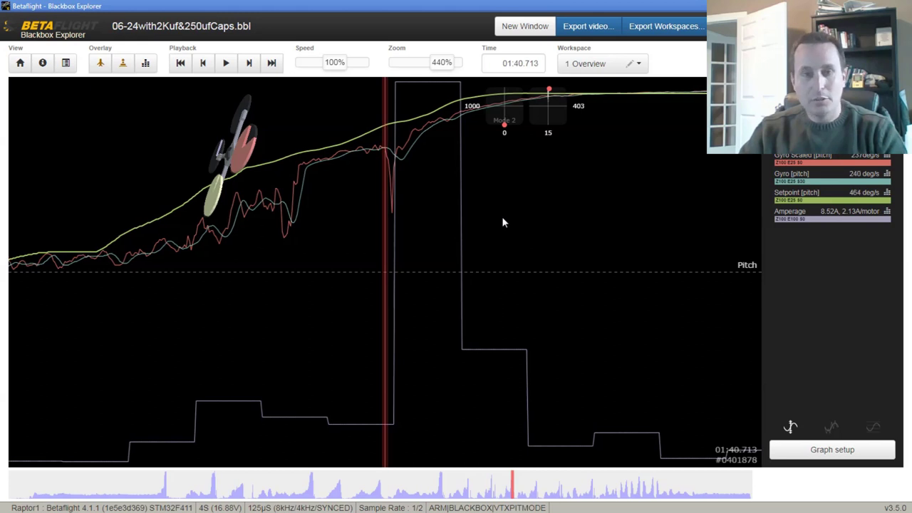
{"action": "scroll", "coordinate": [502, 223], "scroll_direction": "up", "scroll_amount": 1}
{"action": "key", "text": "Right"}
{"action": "key", "text": "Right"}
{"action": "key", "text": "Right"}
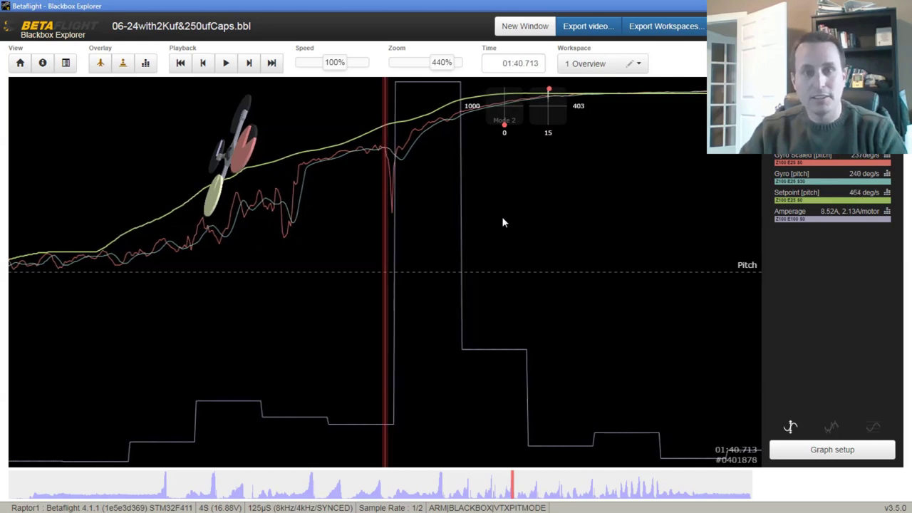
Step: Mark the pitch spike, step one frame to read its offset, then clear the marker
{"action": "key", "text": "m"}
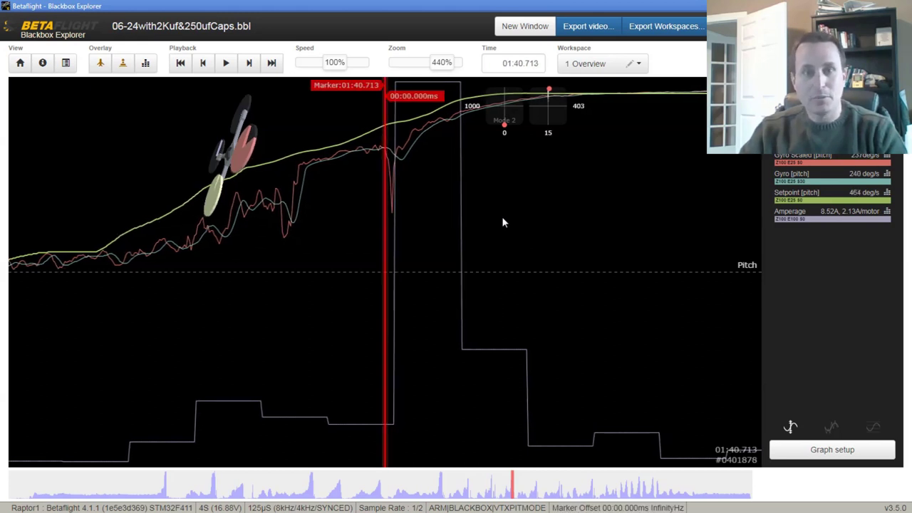
{"action": "key", "text": "Right"}
{"action": "key", "text": "Right"}
{"action": "key", "text": "Right"}
{"action": "key", "text": "Right"}
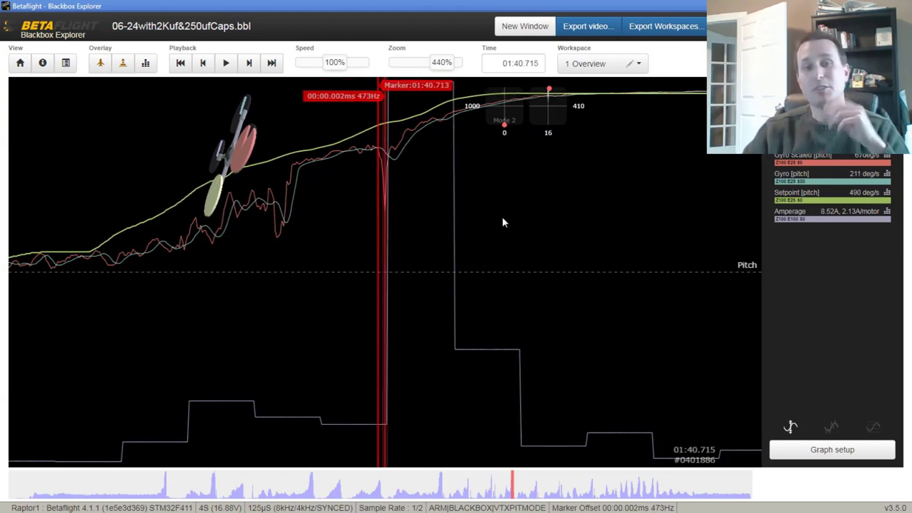
{"action": "key", "text": "m"}
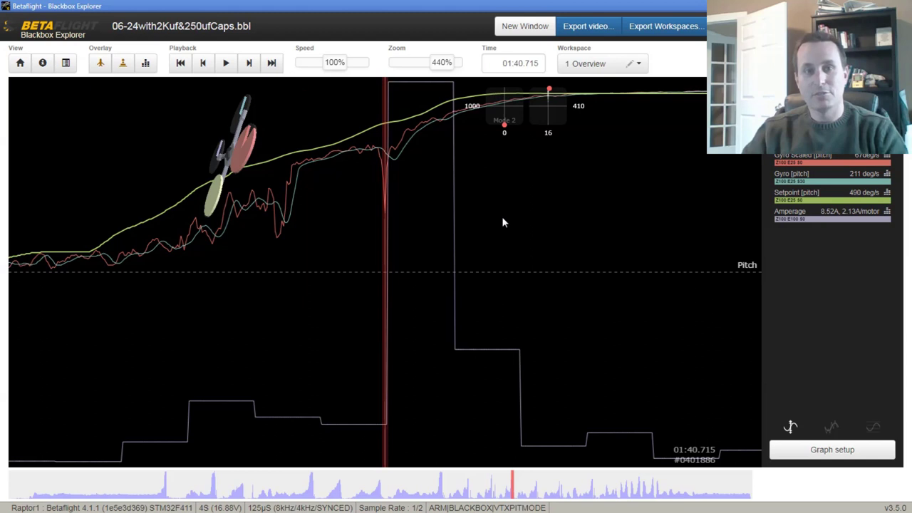
Step: Set a new marker at 01:40.715, step two frames through the gyro dip, then remove it
{"action": "key", "text": "m"}
{"action": "key", "text": "Right"}
{"action": "key", "text": "Right"}
{"action": "key", "text": "Right"}
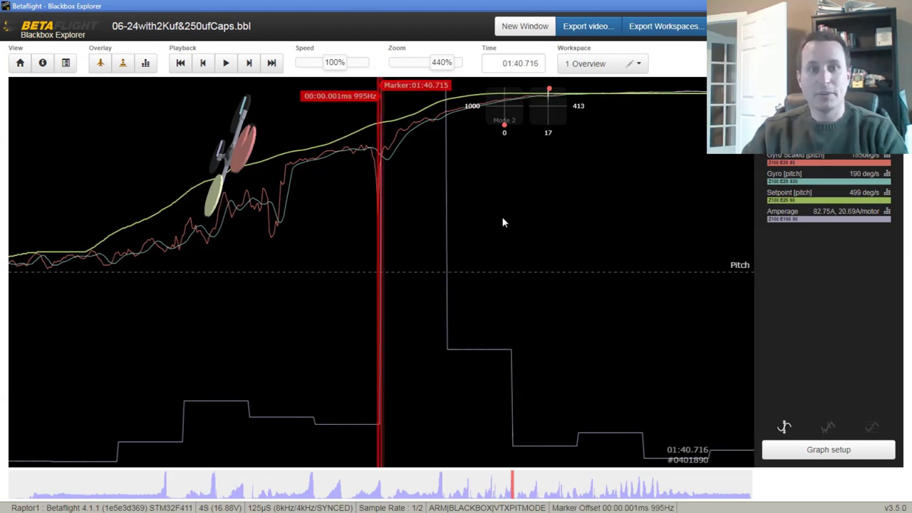
{"action": "key", "text": "Right"}
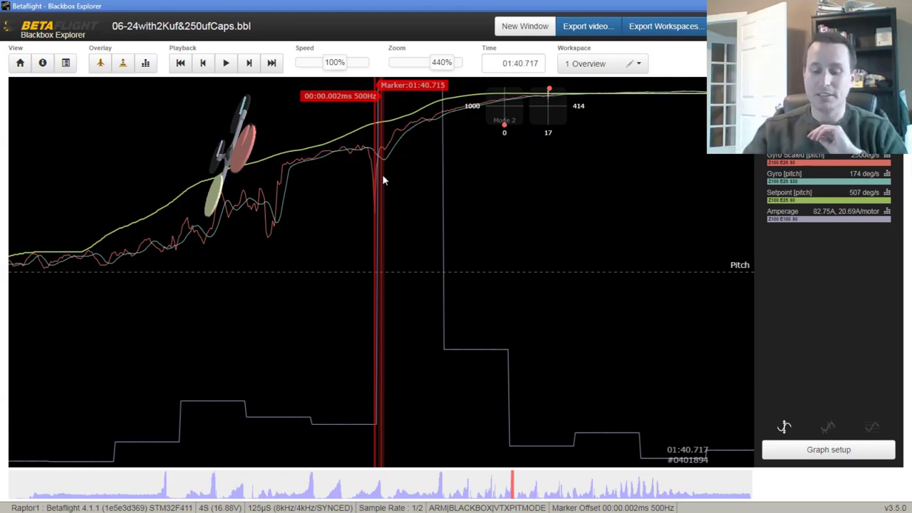
{"action": "key", "text": "m"}
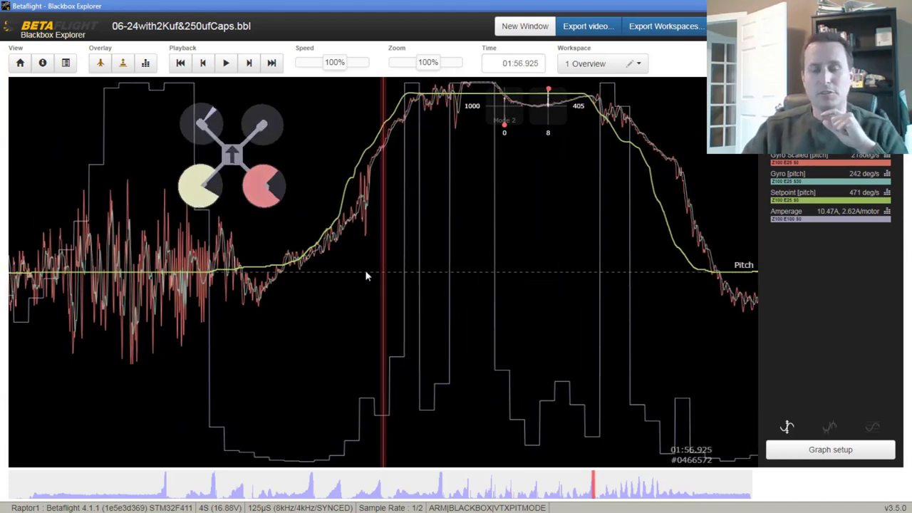
Step: Restore the stacked axis and PID-term graphs, scroll through them, then enlarge Pitch at 01:57.060
{"action": "double_click", "coordinate": [570, 253]}
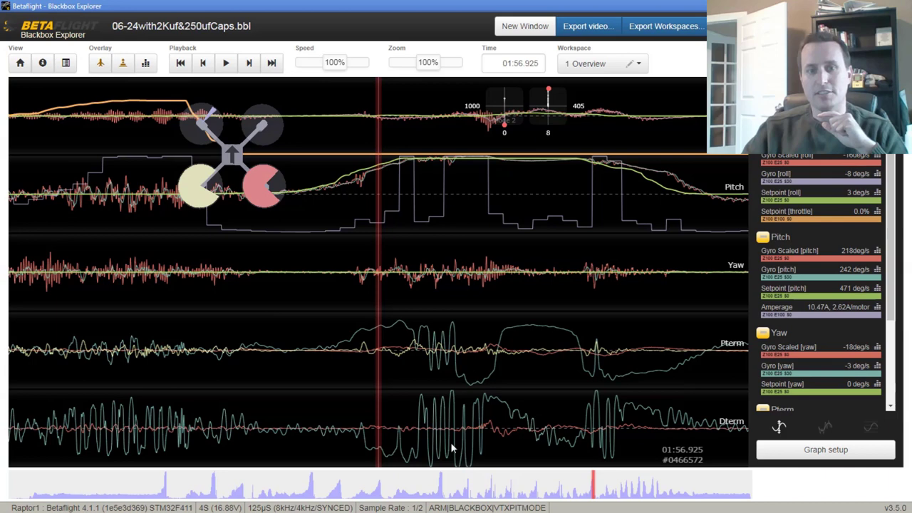
{"action": "scroll", "coordinate": [889, 369], "scroll_direction": "down", "scroll_amount": 2}
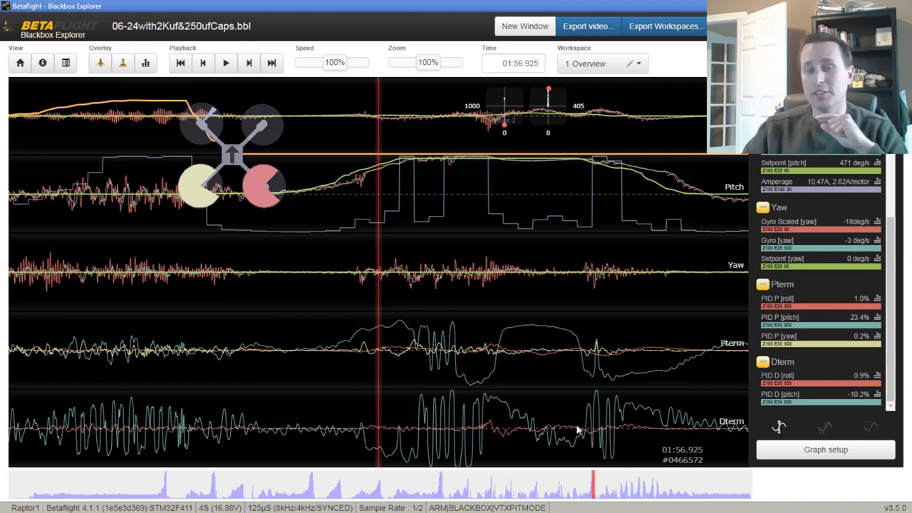
{"action": "scroll", "coordinate": [547, 415], "scroll_direction": "down", "scroll_amount": 1}
{"action": "scroll", "coordinate": [547, 412], "scroll_direction": "down", "scroll_amount": 1}
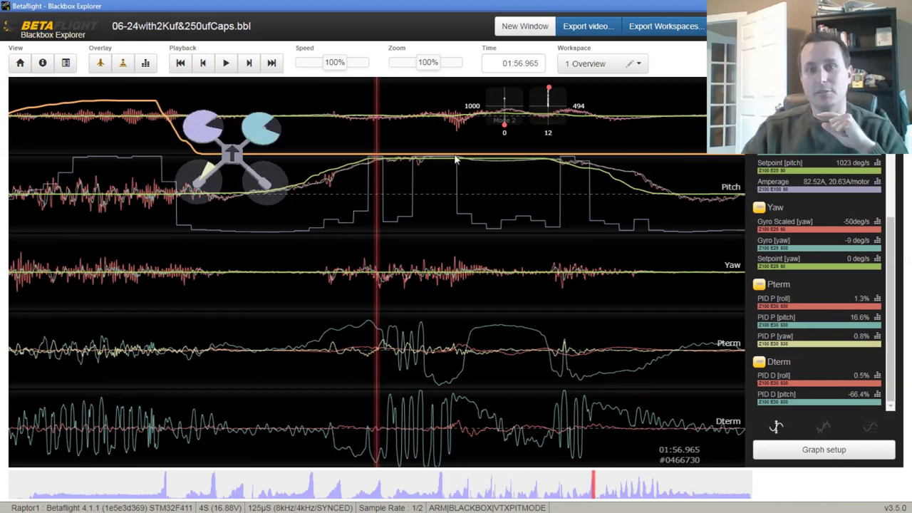
{"action": "scroll", "coordinate": [436, 176], "scroll_direction": "down", "scroll_amount": 1}
{"action": "scroll", "coordinate": [409, 174], "scroll_direction": "down", "scroll_amount": 5}
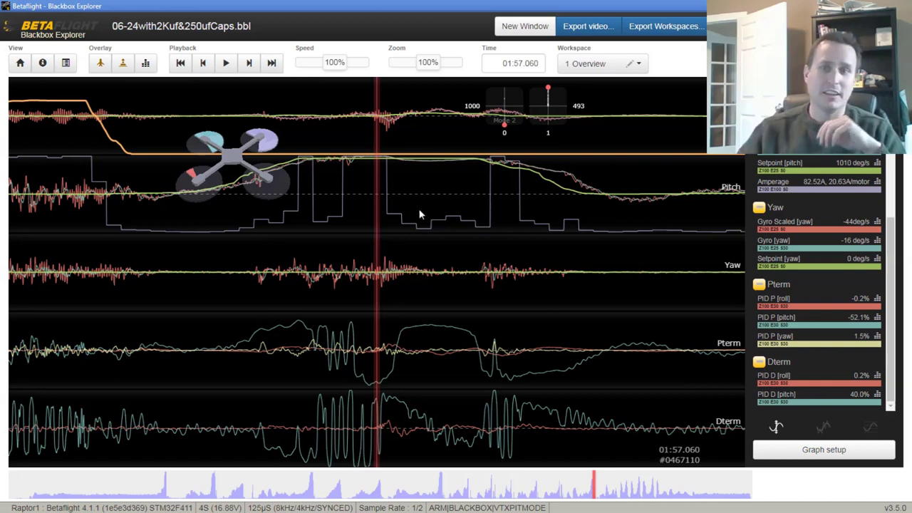
{"action": "scroll", "coordinate": [844, 208], "scroll_direction": "up", "scroll_amount": 3}
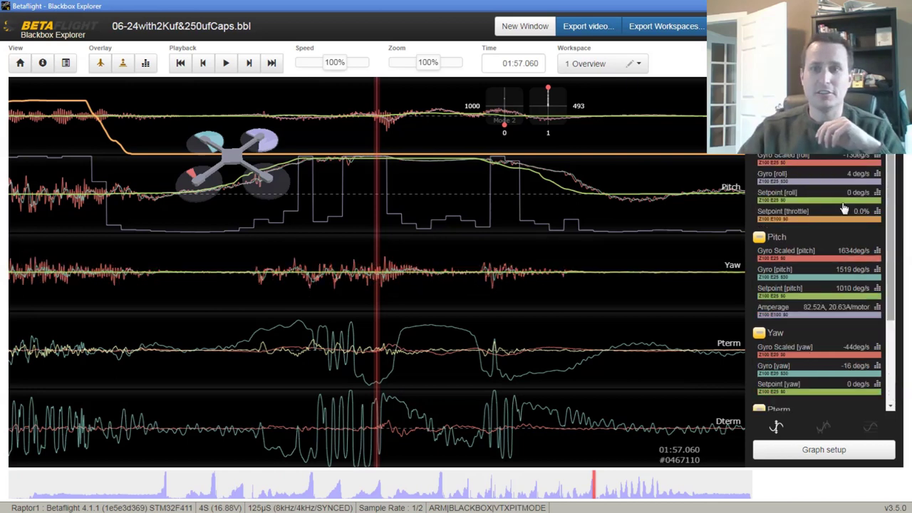
{"action": "left_click", "coordinate": [773, 238]}
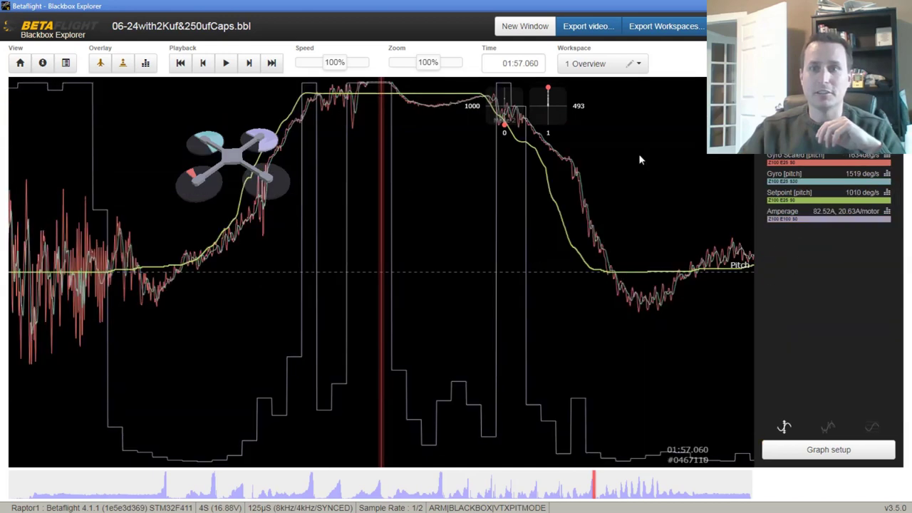
Step: Highlight the Gyro [pitch] trace and scrub between about 01:57.045 and 01:57.109
{"action": "left_click", "coordinate": [784, 174]}
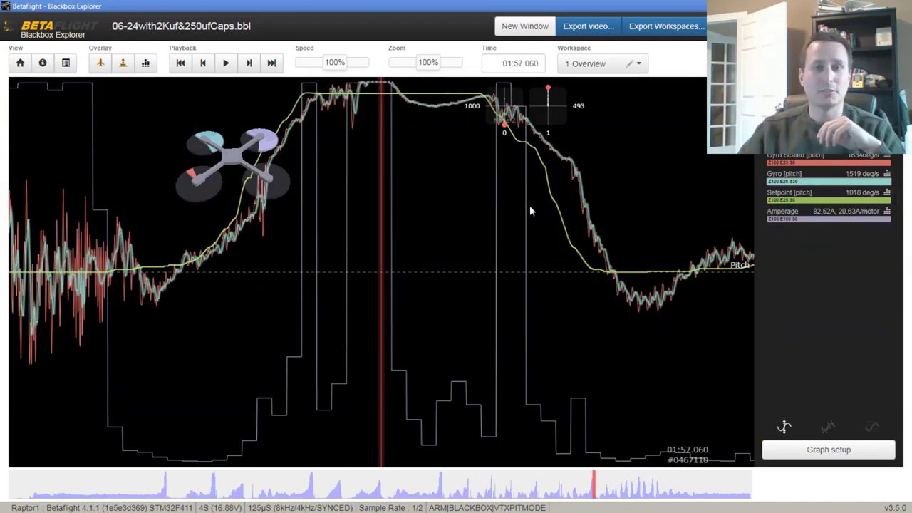
{"action": "left_click_drag", "start_coordinate": [530, 211], "coordinate": [411, 165]}
{"action": "left_click_drag", "start_coordinate": [391, 107], "coordinate": [413, 109]}
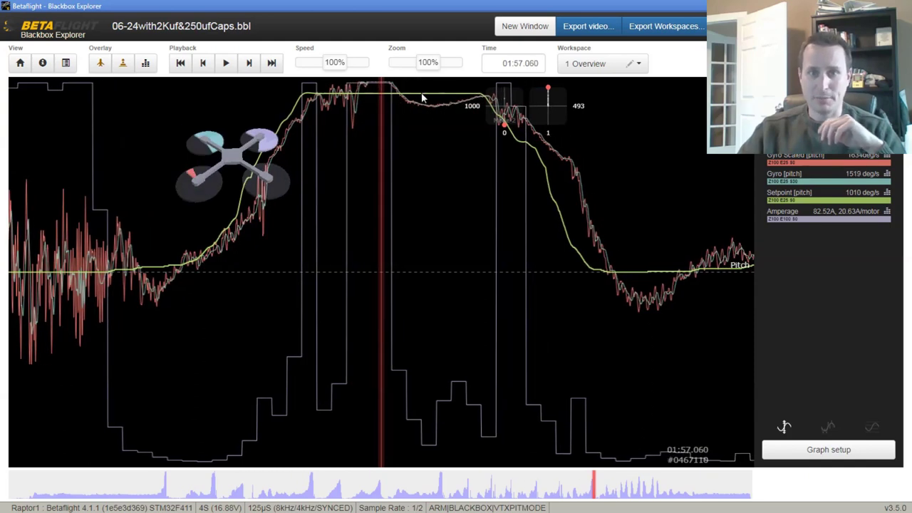
{"action": "left_click_drag", "start_coordinate": [466, 143], "coordinate": [439, 148]}
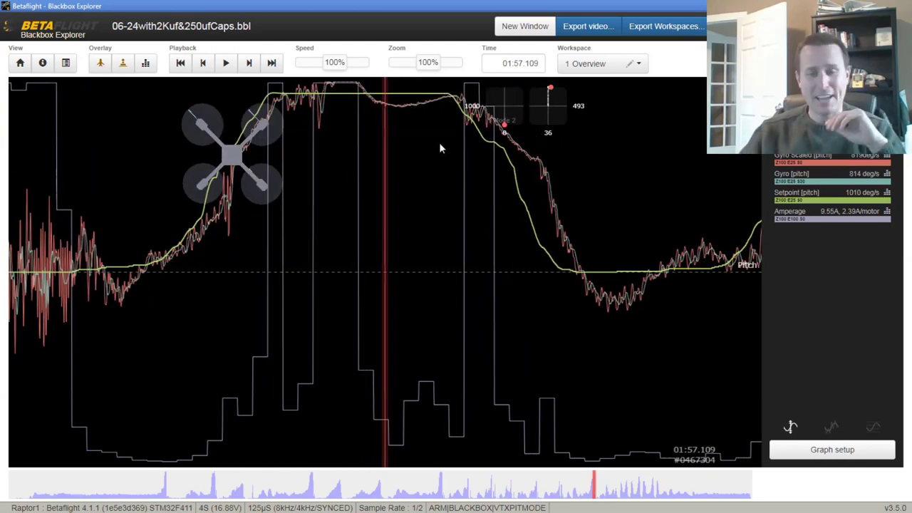
{"action": "left_click_drag", "start_coordinate": [437, 176], "coordinate": [444, 111]}
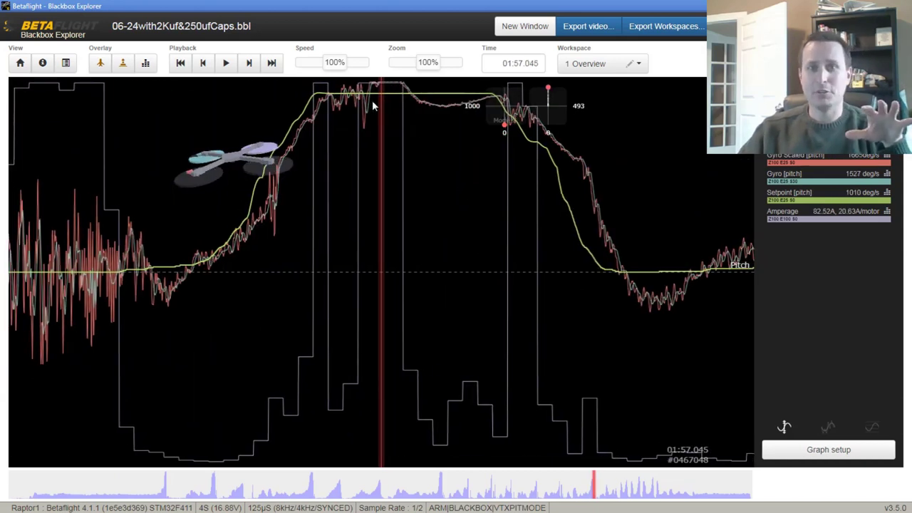
{"action": "scroll", "coordinate": [477, 307], "scroll_direction": "down", "scroll_amount": 3}
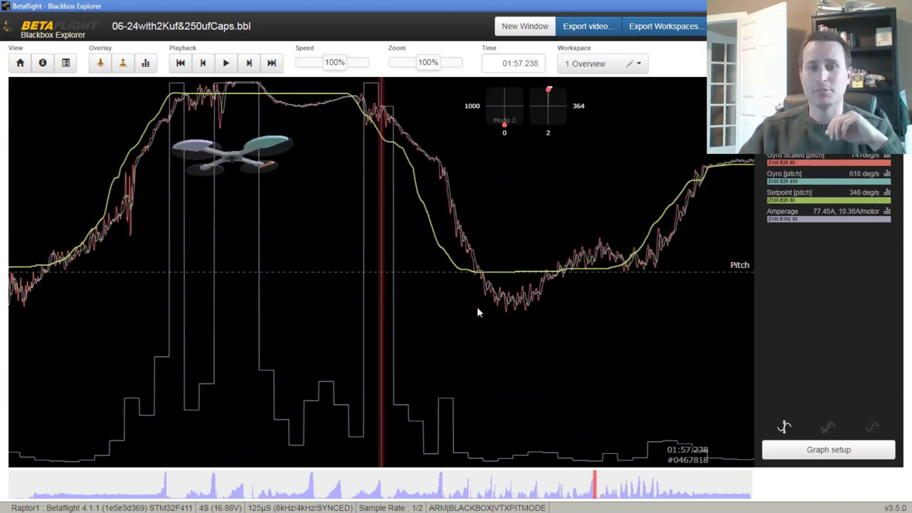
{"action": "scroll", "coordinate": [442, 301], "scroll_direction": "down", "scroll_amount": 3}
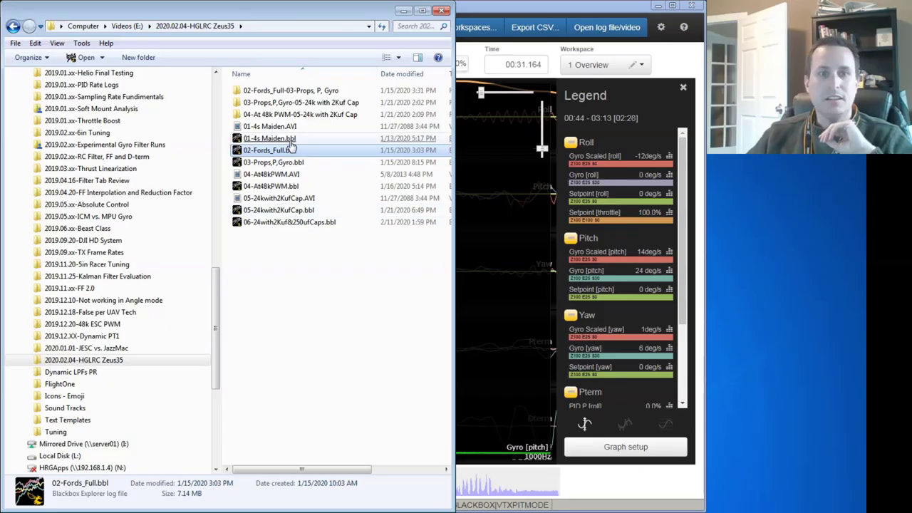
Step: Check details of 01-4s Maiden.bbl, 02-Fords_Full.bbl, 03-Props,P,Gyro.bbl, 04-At48kPWM.AVI and 05-24kwith2KufCap.bbl
{"action": "left_click", "coordinate": [286, 140]}
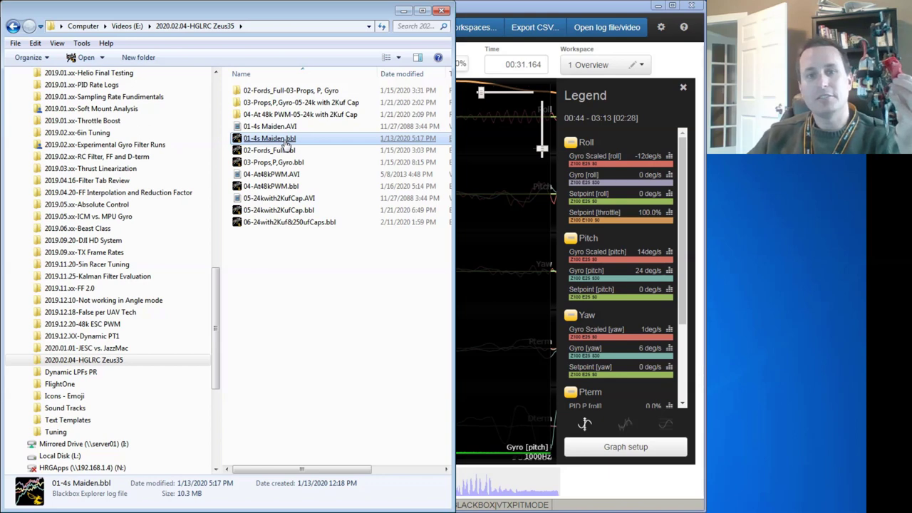
{"action": "left_click", "coordinate": [273, 152]}
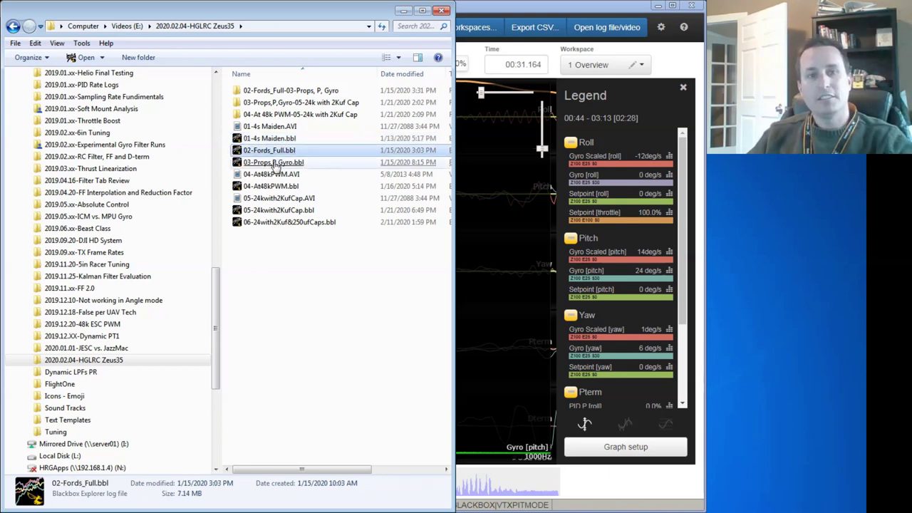
{"action": "left_click", "coordinate": [276, 164]}
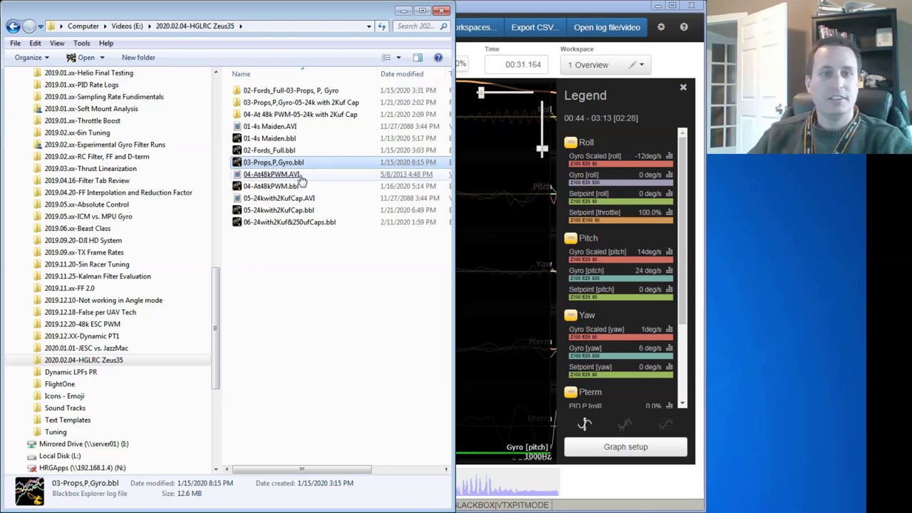
{"action": "left_click", "coordinate": [297, 177]}
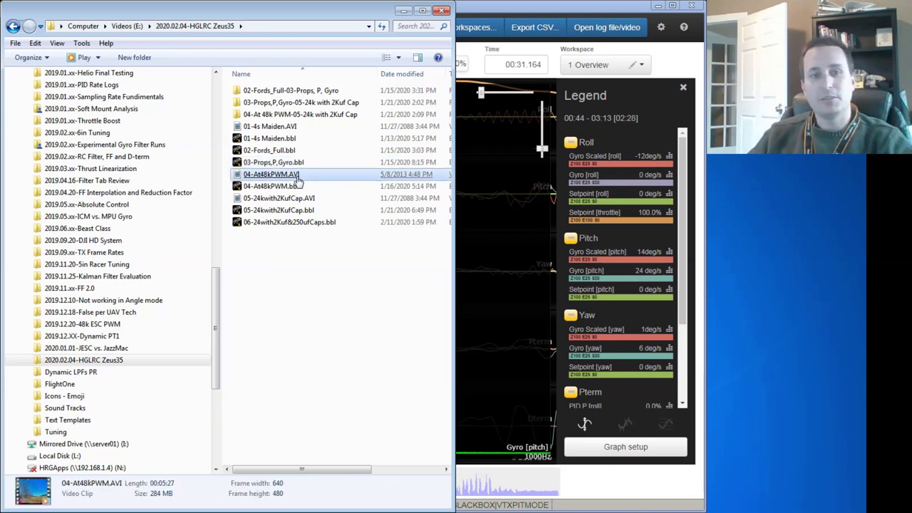
{"action": "left_click", "coordinate": [295, 212]}
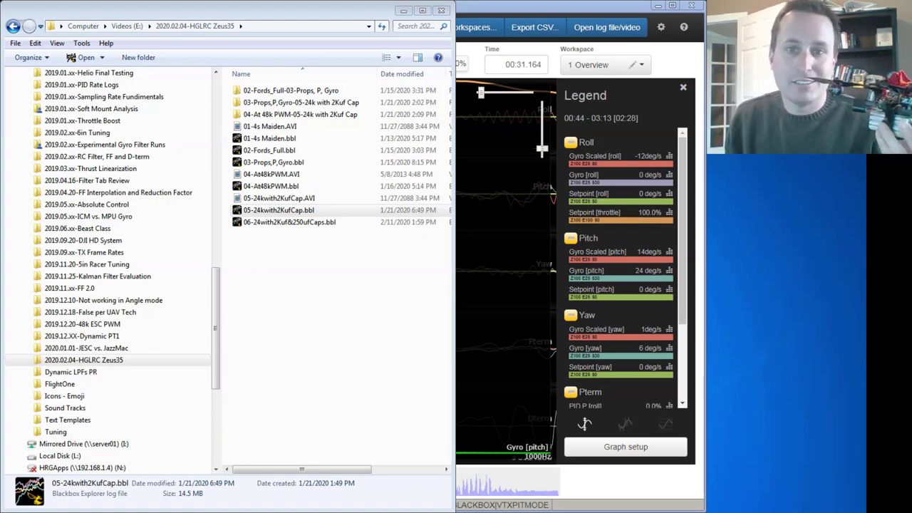
Step: Bring Blackbox Explorer with the 06-24with2Kuf&250ufCaps.bbl gyro spectrum back to the front
{"action": "left_click", "coordinate": [505, 9]}
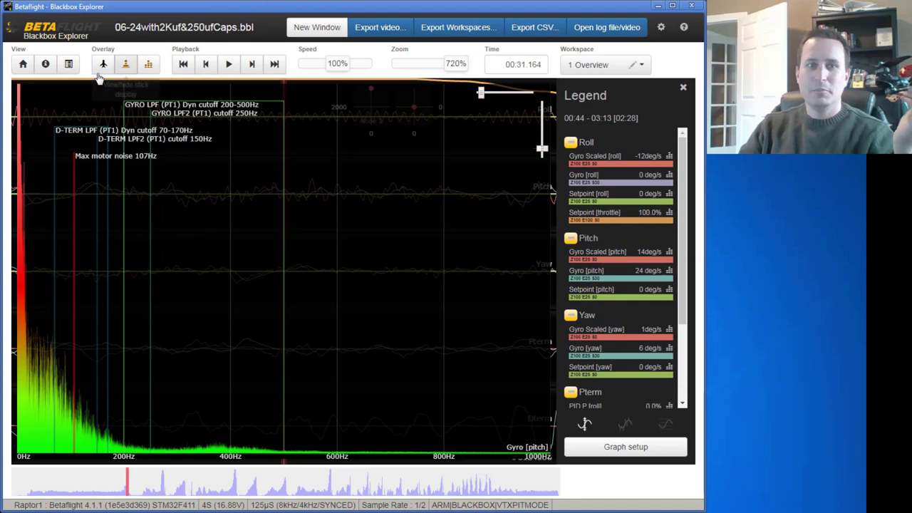
Step: Hide the gyro spectrum and reset zoom to 100% to show Roll, Pitch, Yaw, Pterm and Dterm graphs
{"action": "left_click", "coordinate": [148, 65]}
{"action": "scroll", "coordinate": [314, 283], "scroll_direction": "down", "scroll_amount": 3}
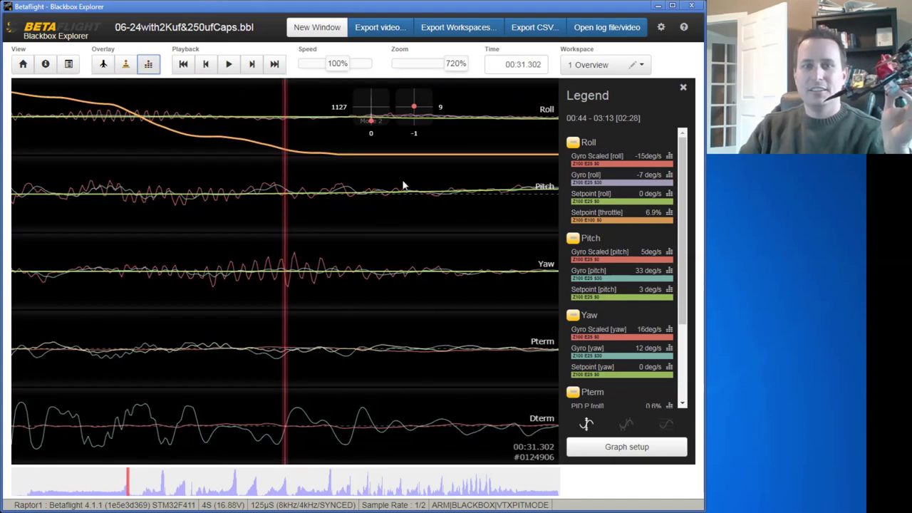
{"action": "double_click", "coordinate": [466, 74]}
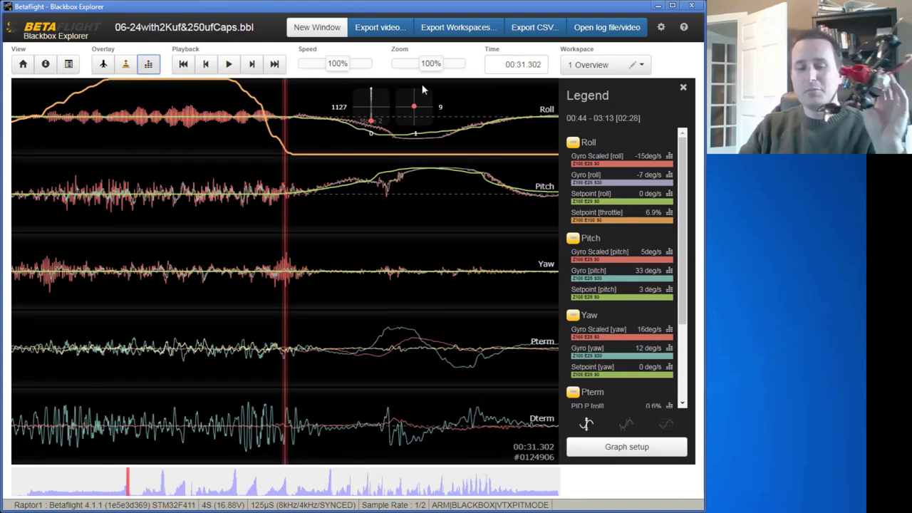
{"action": "scroll", "coordinate": [362, 248], "scroll_direction": "up", "scroll_amount": 5}
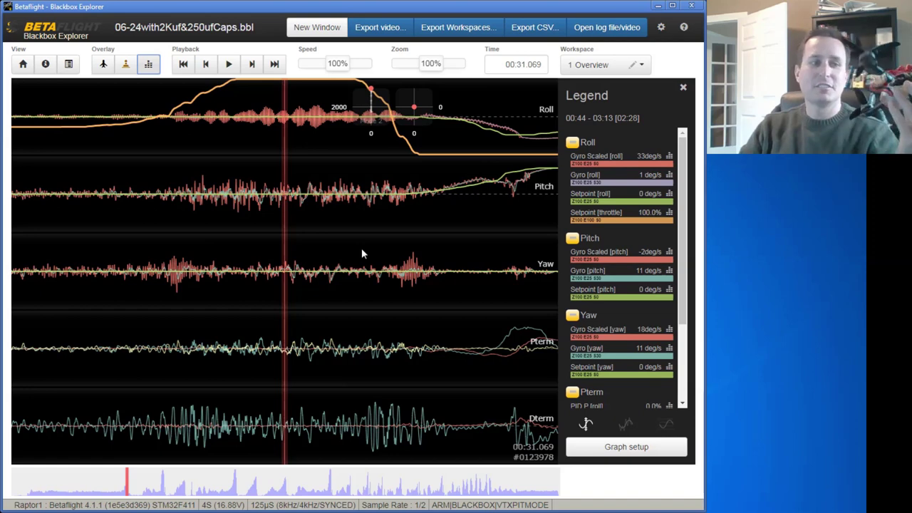